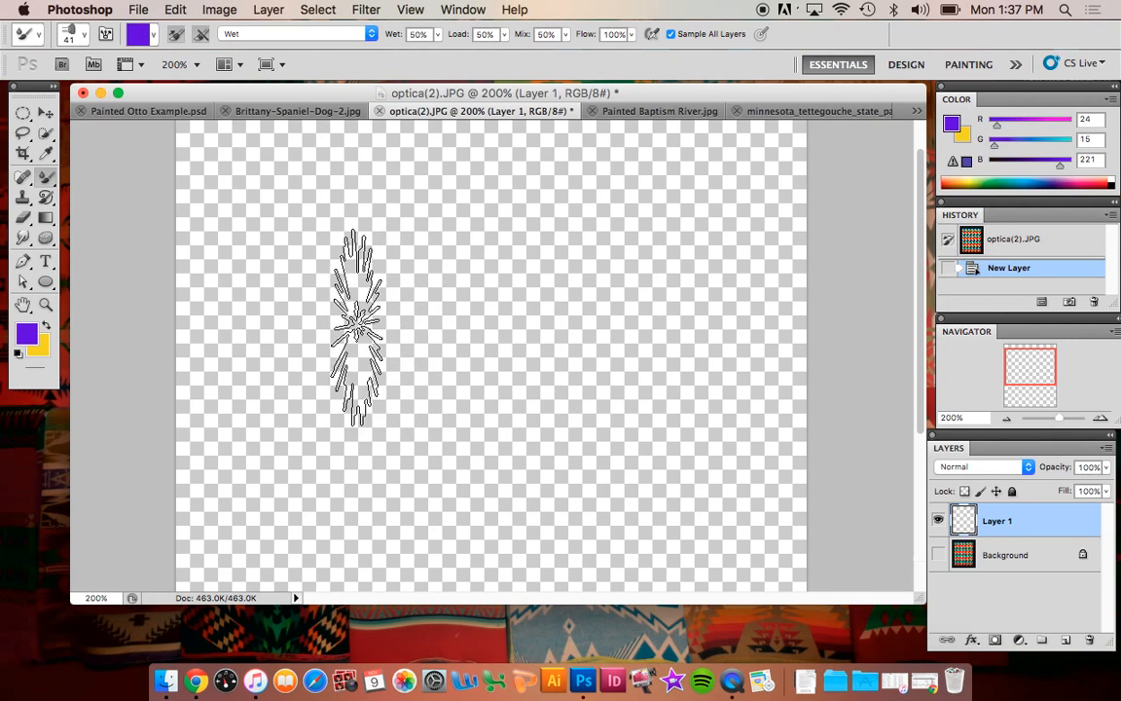
# Fill the empty Layer 1 with purple using the Paint Bucket, then swap foreground and background colours and refill it with yellow.
pyautogui.click(46, 218)
pyautogui.click(43, 220)
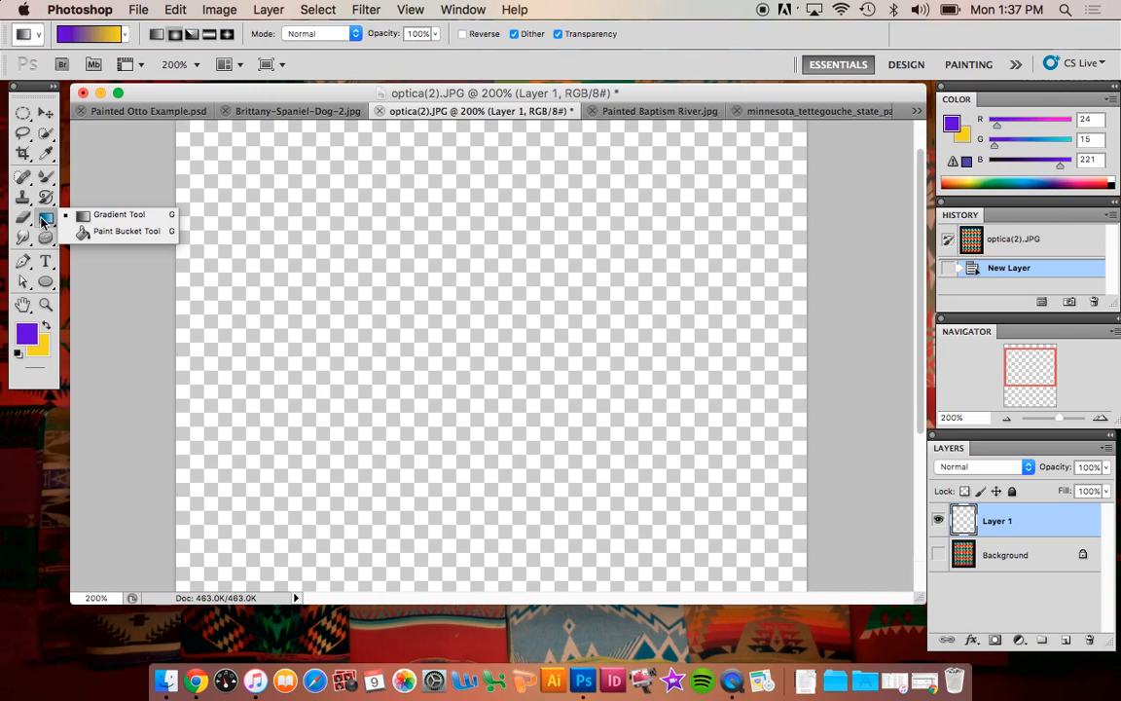
pyautogui.click(107, 239)
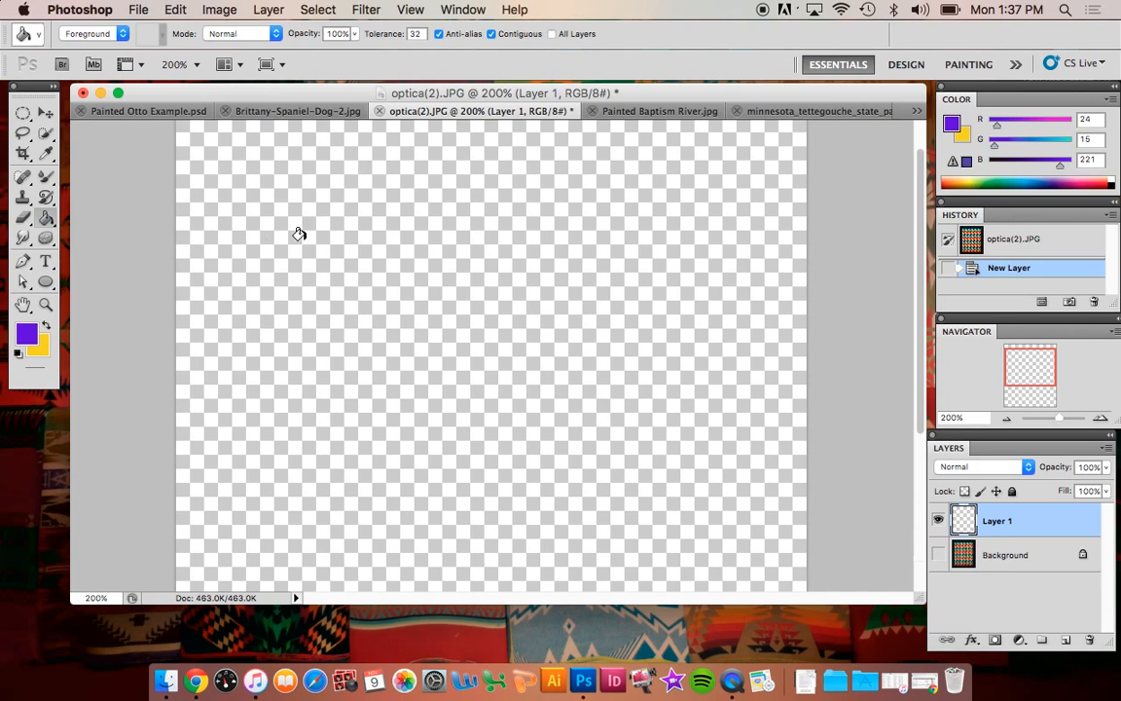
pyautogui.click(406, 240)
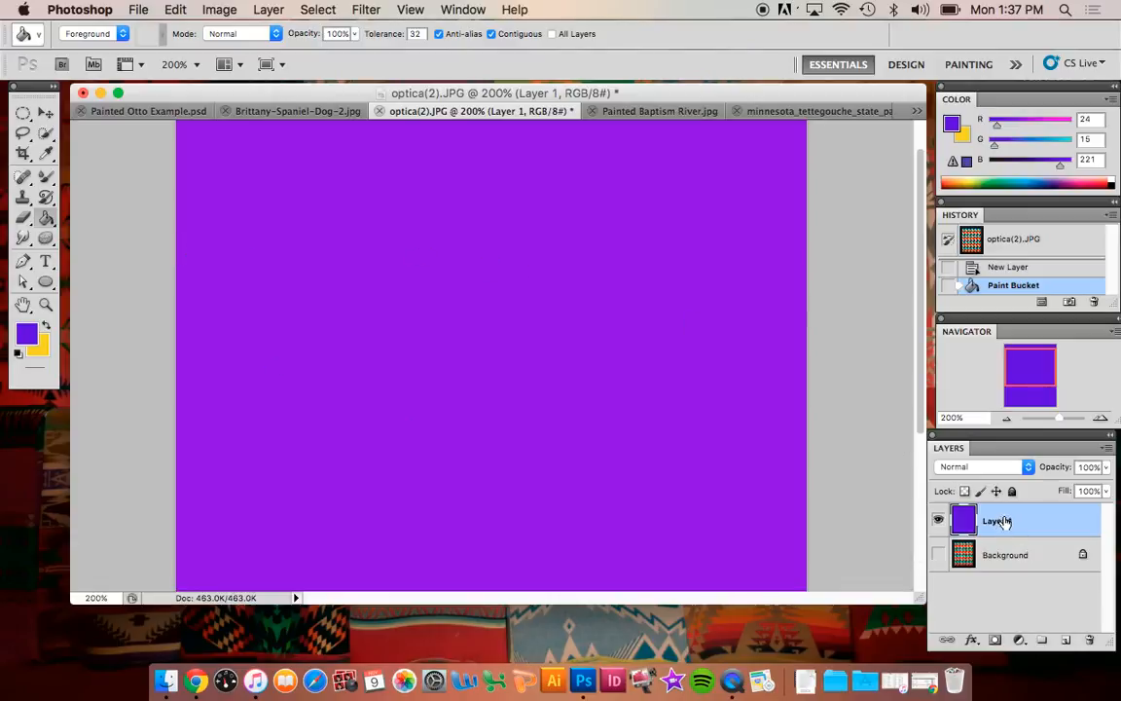
pyautogui.click(45, 324)
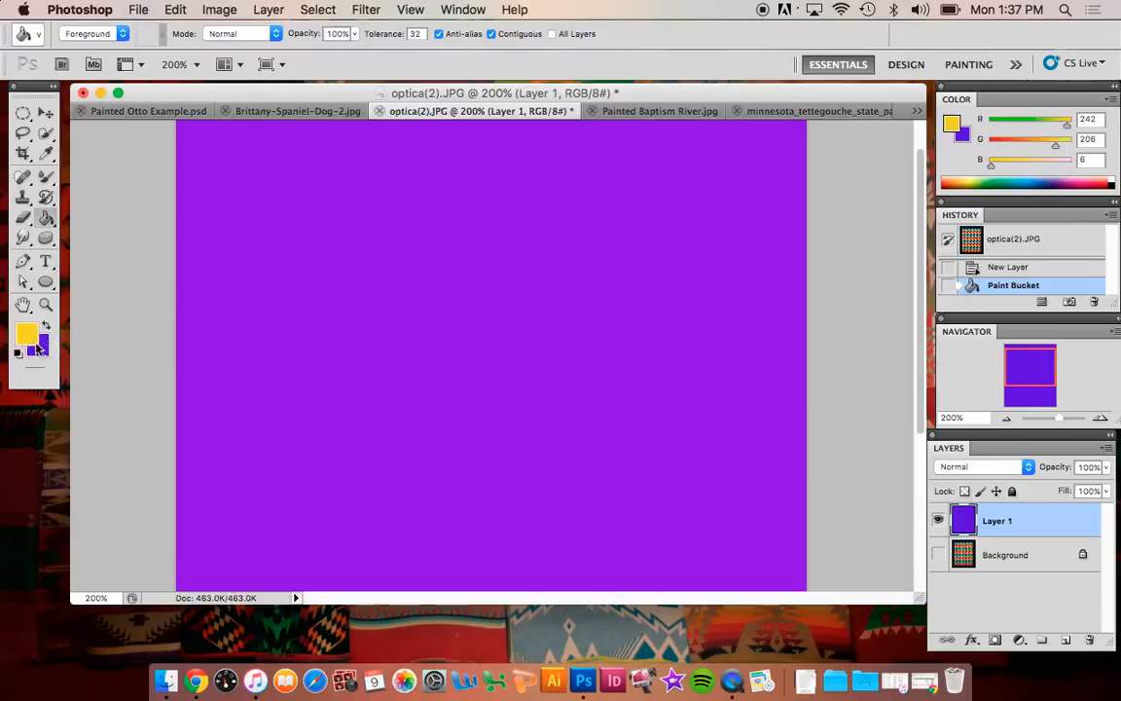
pyautogui.click(352, 216)
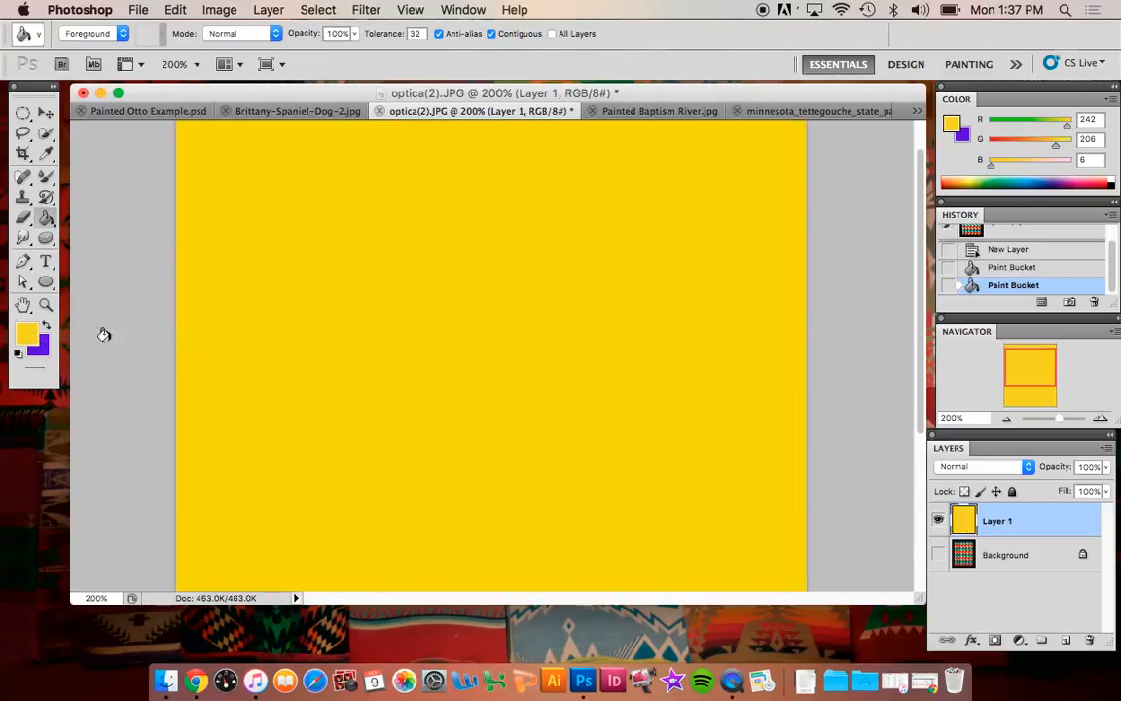
# Change the foreground colour to dark olive (RGB 139, 123, 32) and fill Layer 1 with it.
pyautogui.click(28, 336)
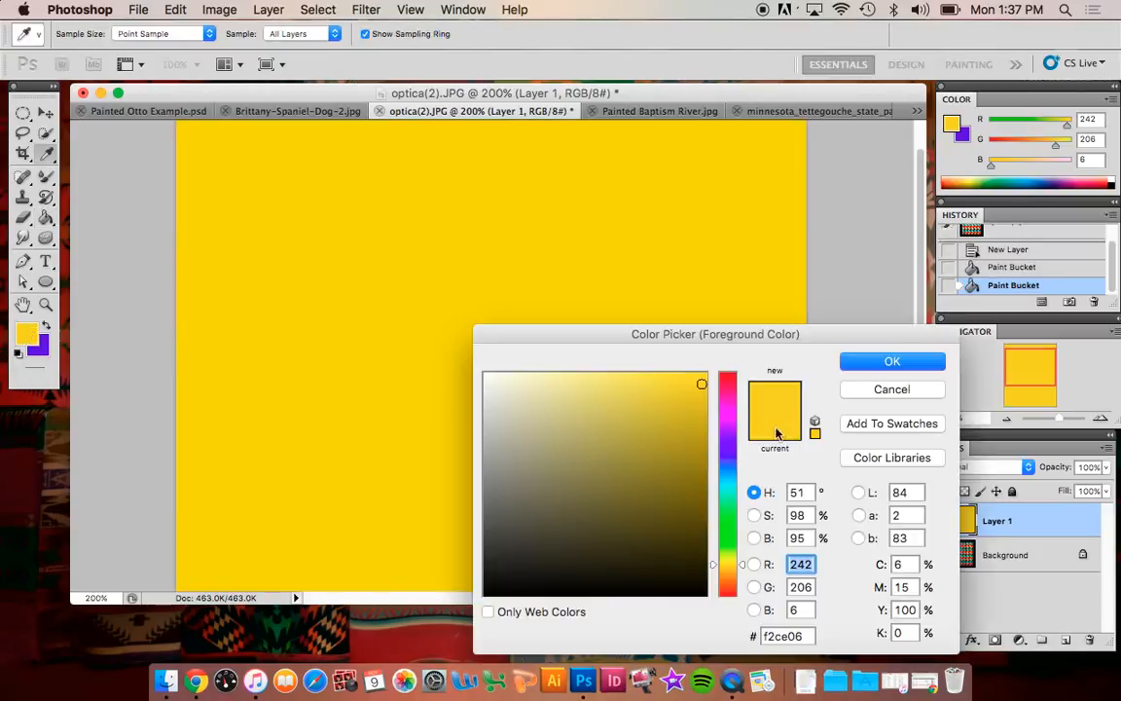
pyautogui.click(685, 503)
pyautogui.moveTo(649, 482)
pyautogui.mouseDown()
pyautogui.moveTo(640, 475)
pyautogui.moveTo(640, 525)
pyautogui.moveTo(655, 474)
pyautogui.mouseUp()
pyautogui.click(893, 363)
pyautogui.click(475, 300)
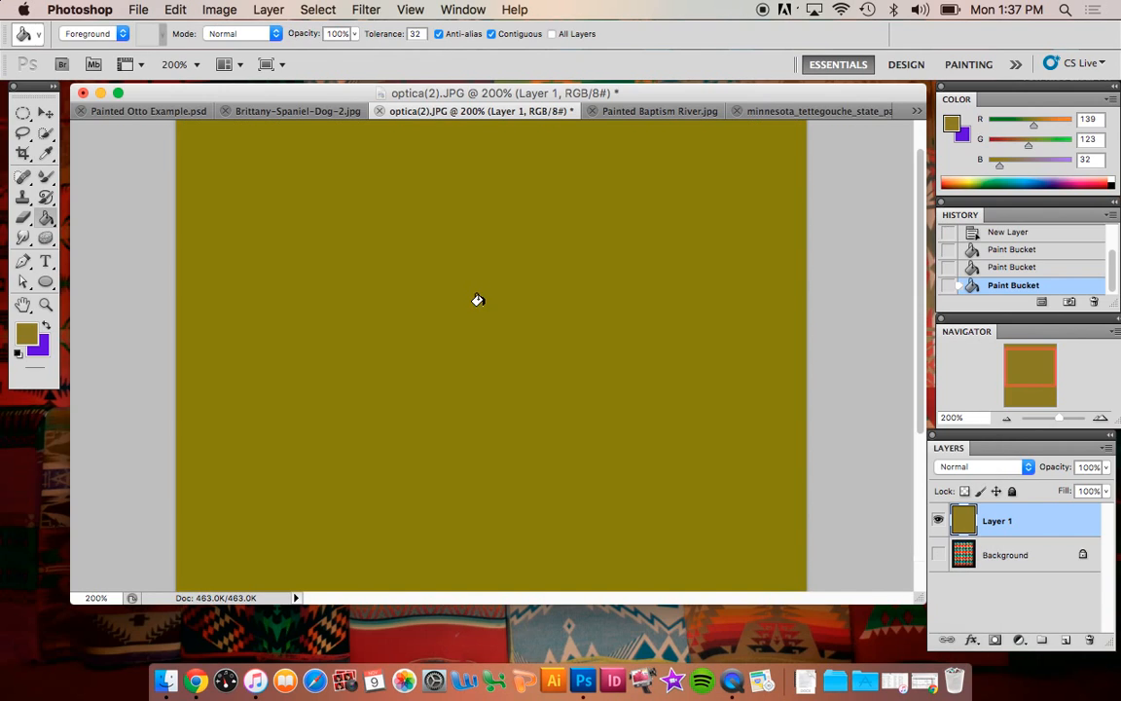
# Set the foreground colour to bright yellow, RGB 239, 205, 18.
pyautogui.click(29, 337)
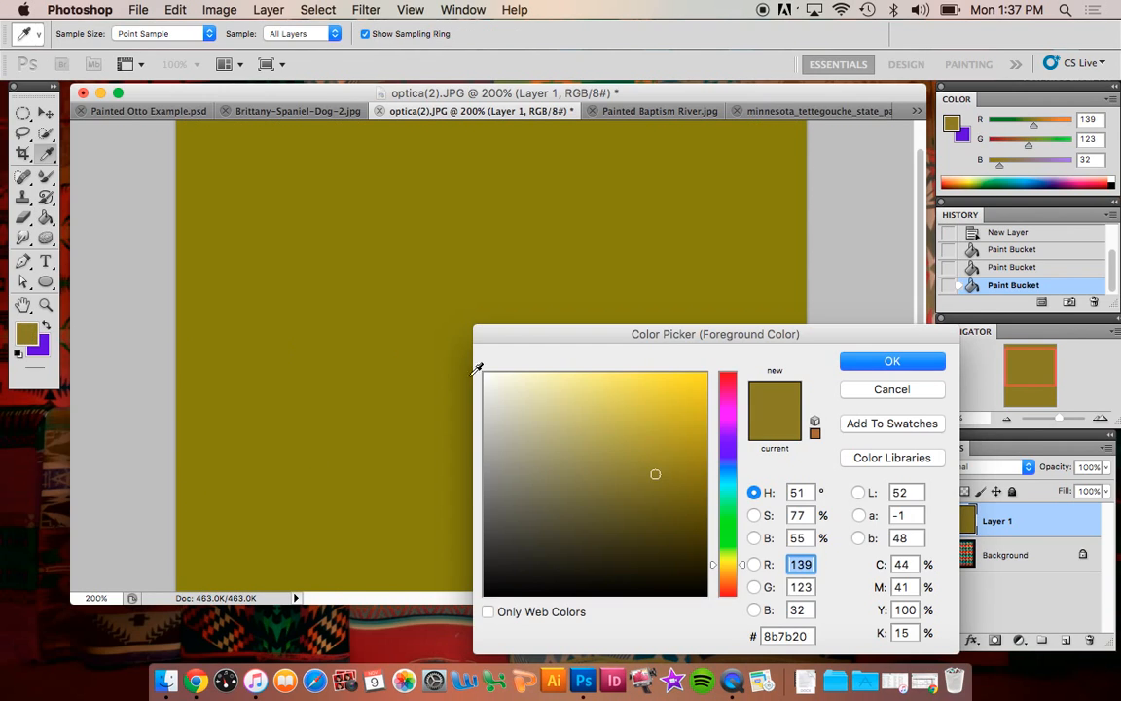
pyautogui.click(691, 386)
pyautogui.click(858, 360)
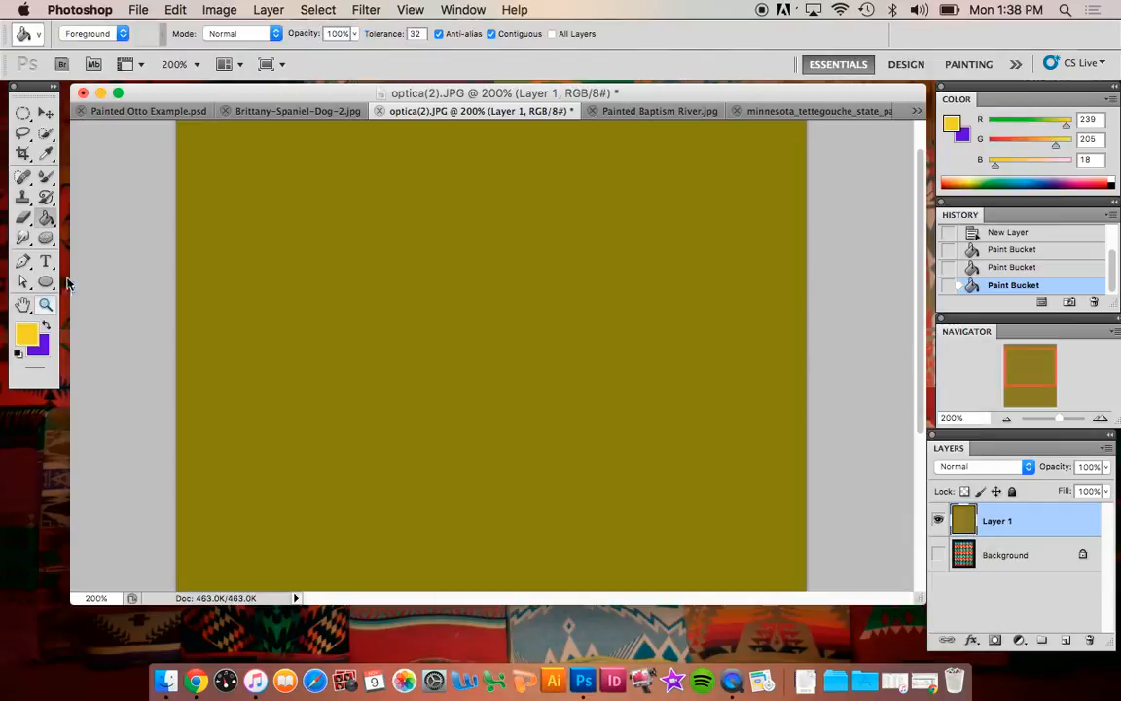
# In Painted Otto Example.psd, apply radial yellow-to-purple gradients to background Layer 3, first from the upper-left corner, then upward from the lower-right corner.
pyautogui.click(45, 218)
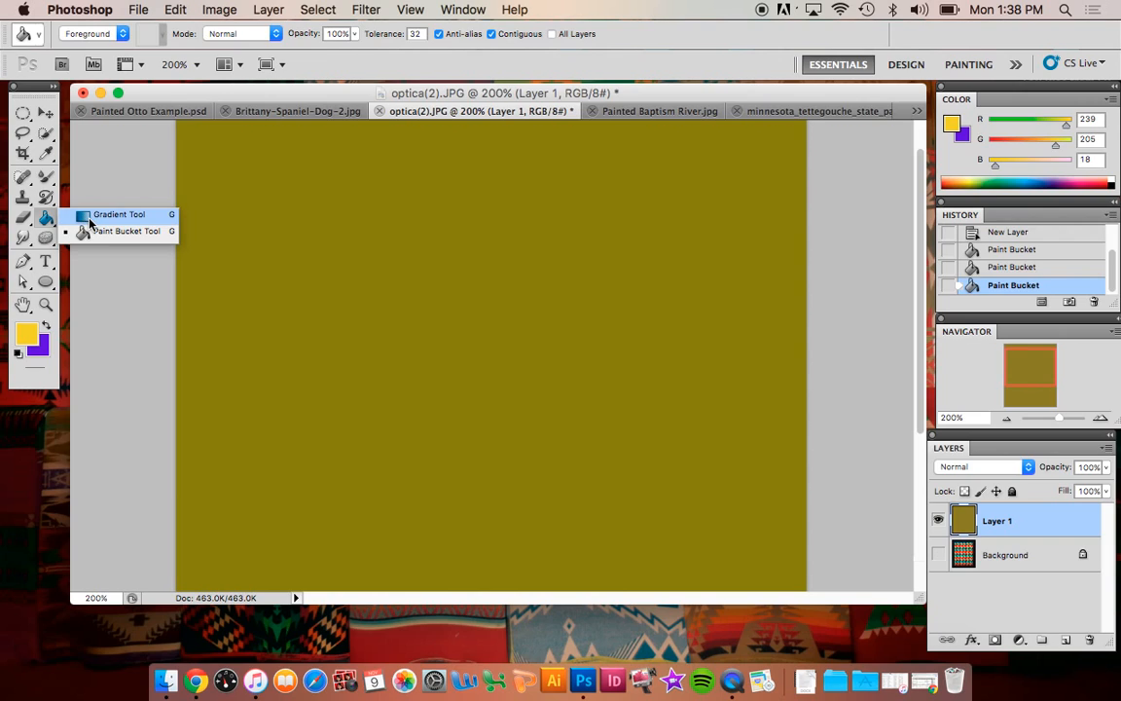
pyautogui.click(89, 216)
pyautogui.click(132, 111)
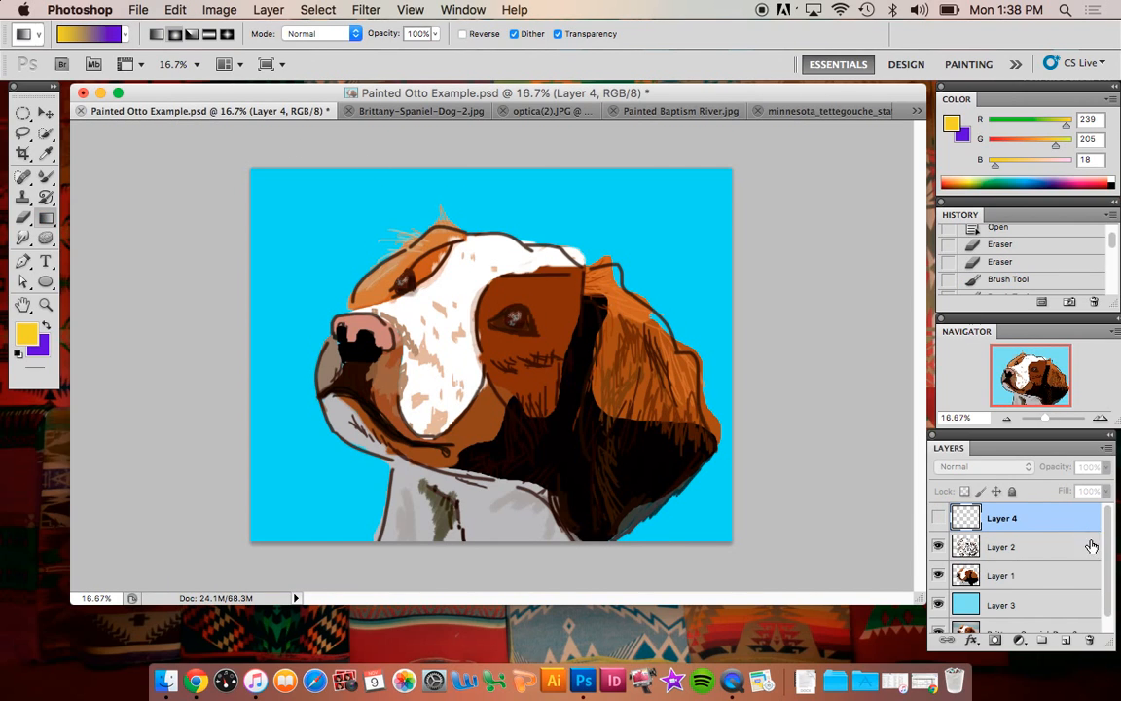
pyautogui.click(1005, 605)
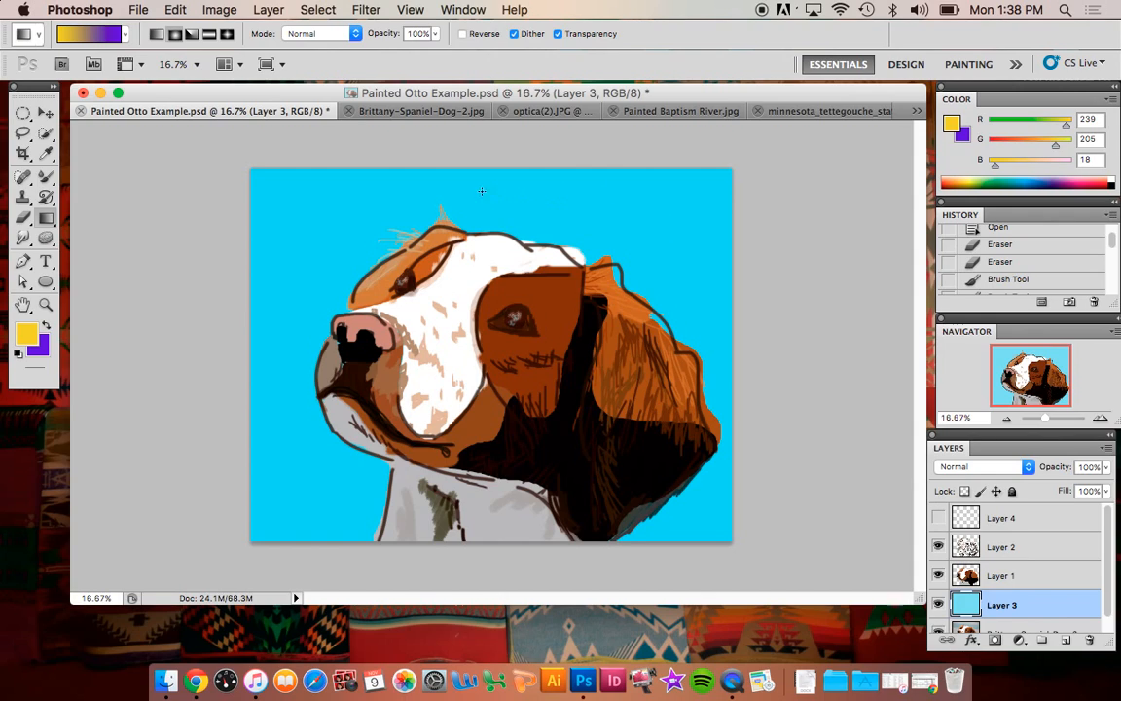
pyautogui.click(46, 218)
pyautogui.click(125, 215)
pyautogui.moveTo(289, 196); pyautogui.dragTo(688, 510)
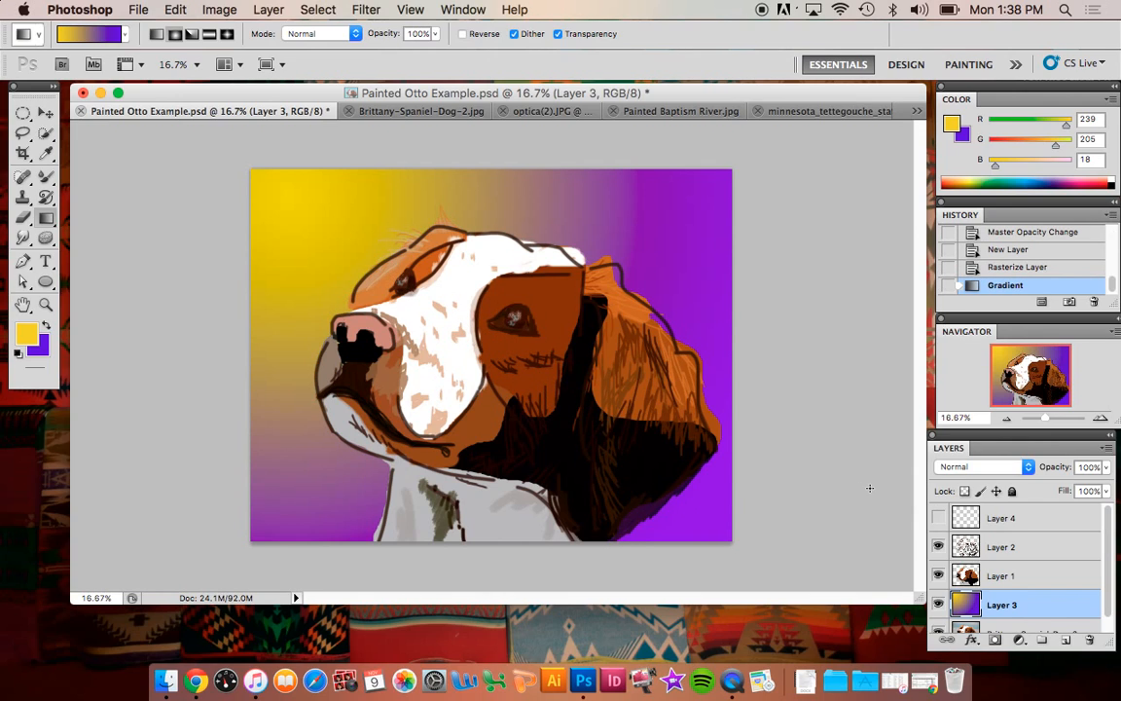
pyautogui.moveTo(689, 535); pyautogui.dragTo(688, 199)
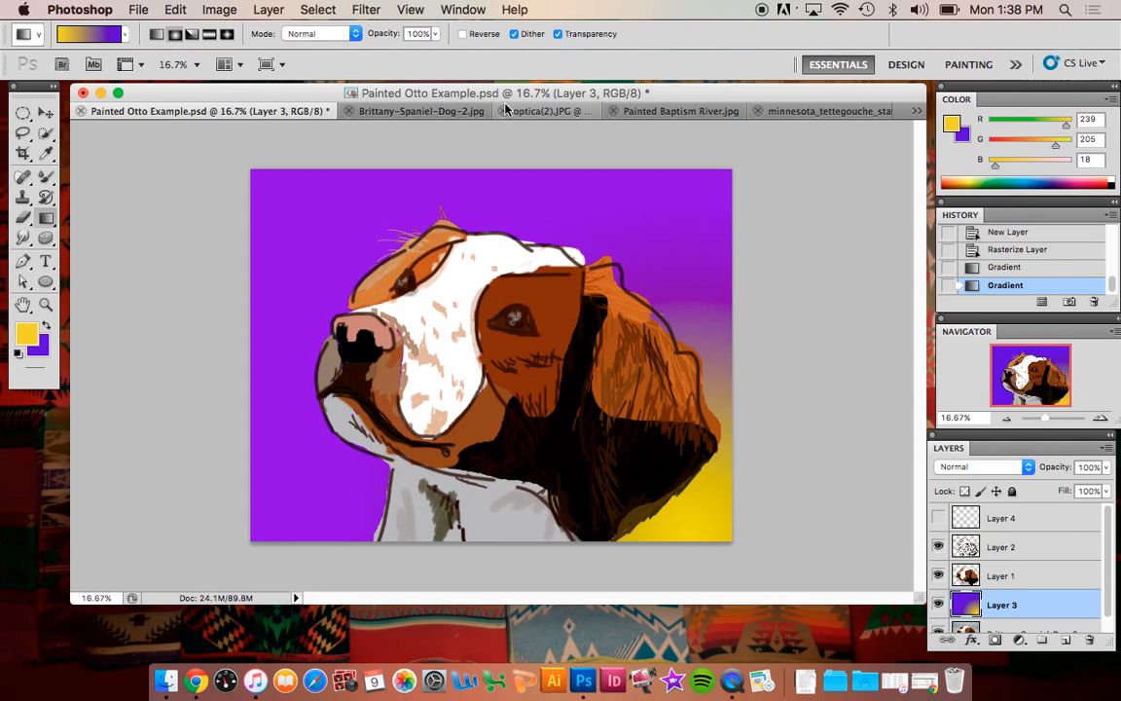
# In optica(2).JPG, apply a radial yellow-to-purple gradient to Layer 1, then a horizontal linear gradient across the canvas.
pyautogui.click(537, 111)
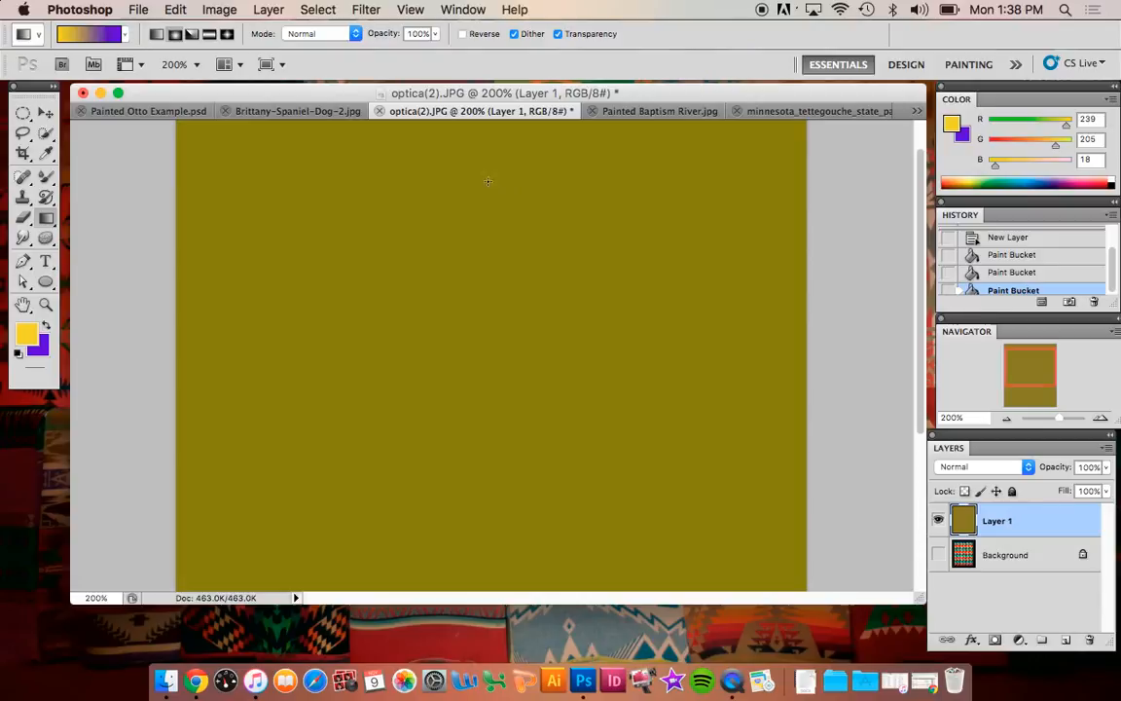
pyautogui.moveTo(487, 181); pyautogui.dragTo(529, 379)
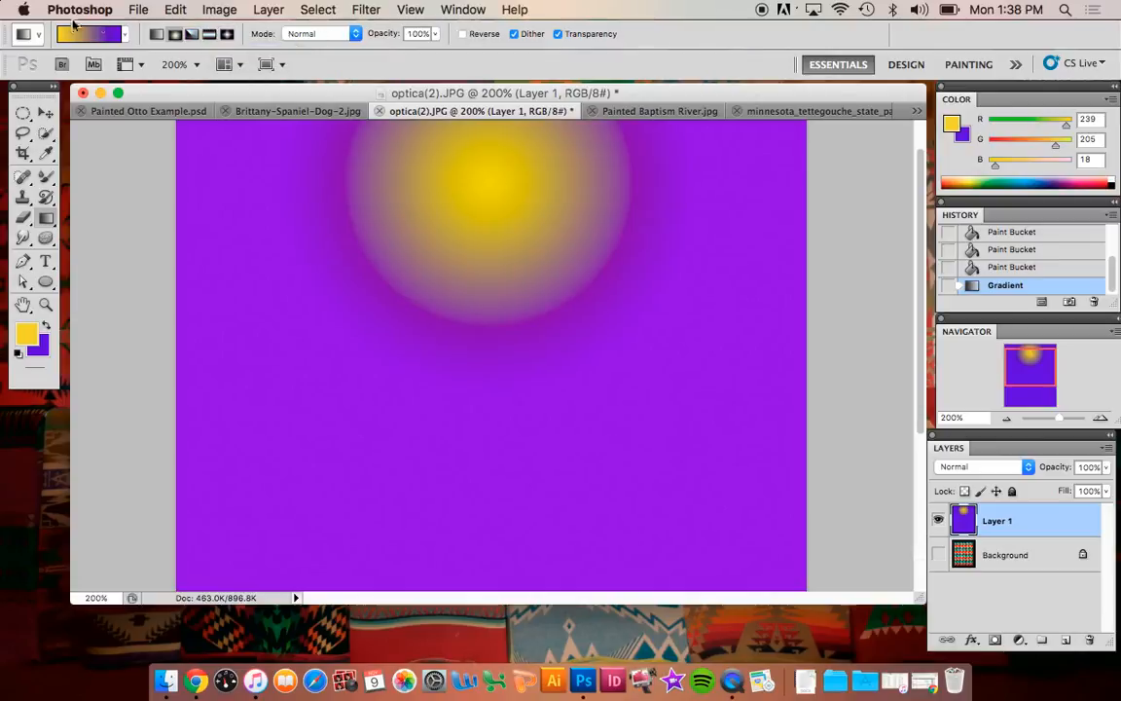
pyautogui.click(161, 37)
pyautogui.moveTo(208, 305); pyautogui.dragTo(746, 300)
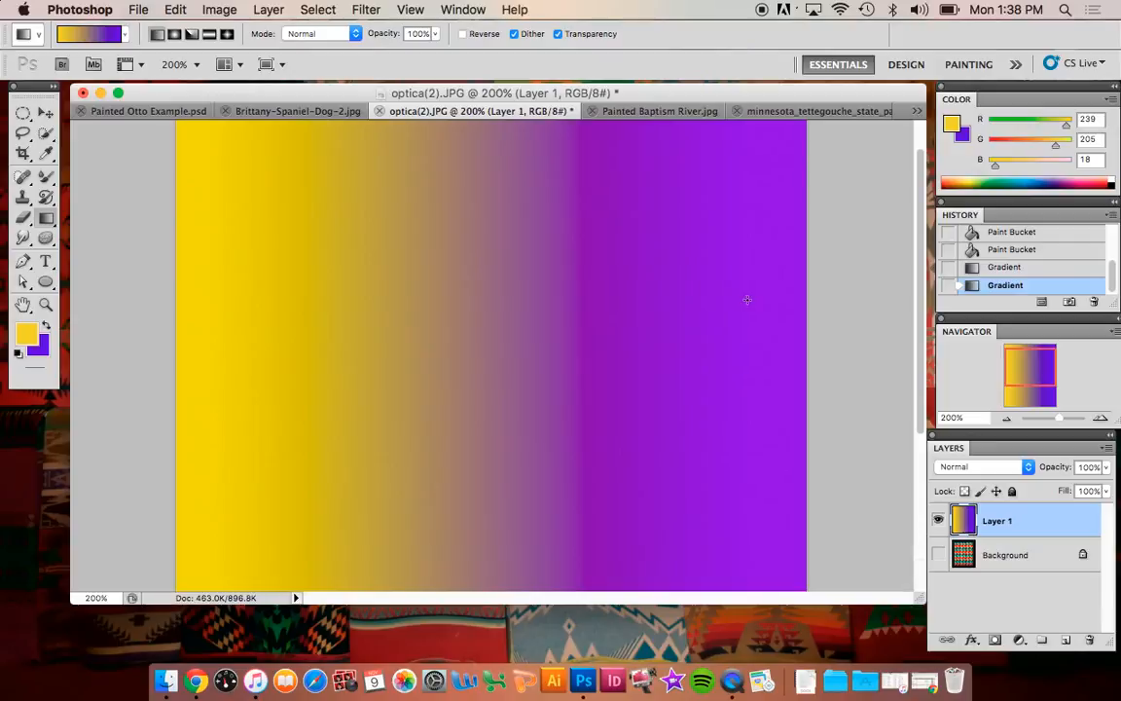
# Apply two angle gradients to Layer 1, one diagonally toward the lower right and one toward the lower left.
pyautogui.click(192, 35)
pyautogui.moveTo(283, 163); pyautogui.dragTo(647, 396)
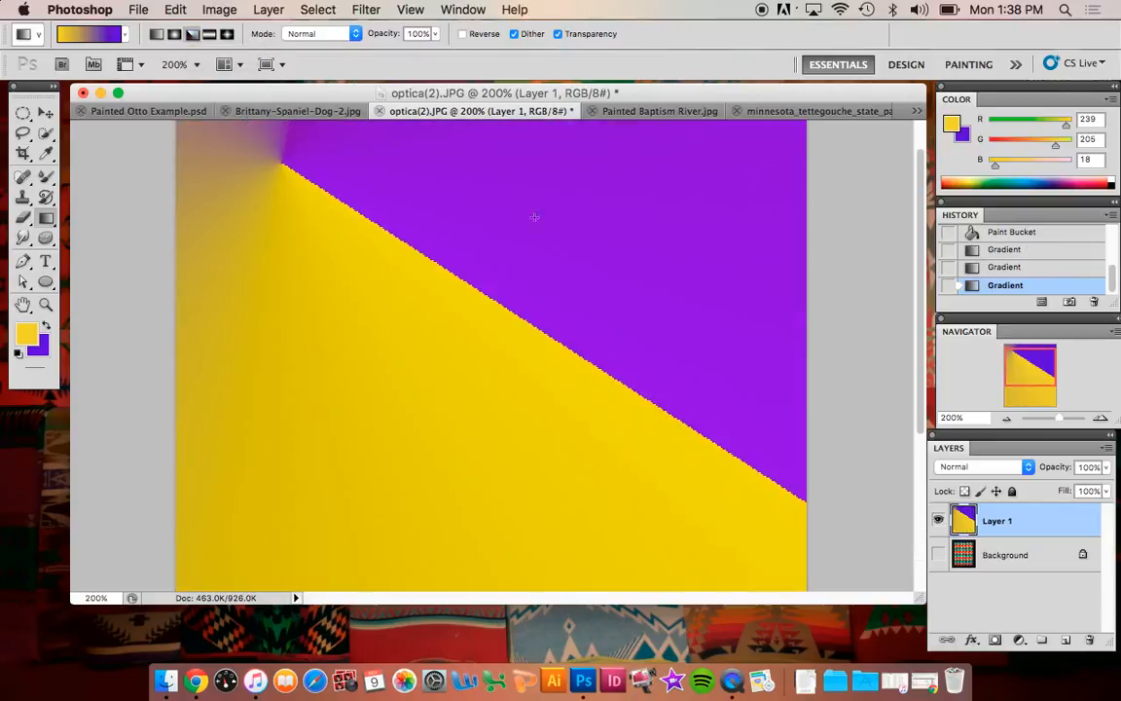
pyautogui.moveTo(532, 219); pyautogui.dragTo(467, 300)
# Apply reflected gradients of different lengths to Layer 1, ending with a narrow diagonal yellow band on purple.
pyautogui.click(211, 36)
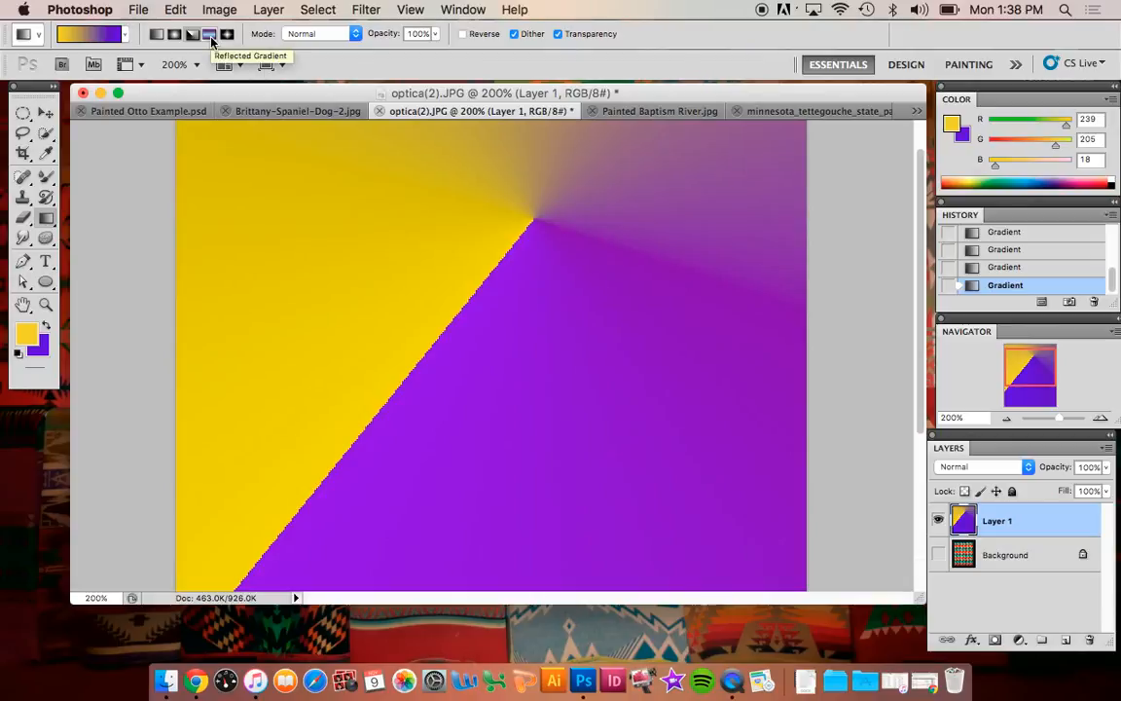
pyautogui.moveTo(477, 246); pyautogui.dragTo(528, 424)
pyautogui.moveTo(226, 163); pyautogui.dragTo(643, 491)
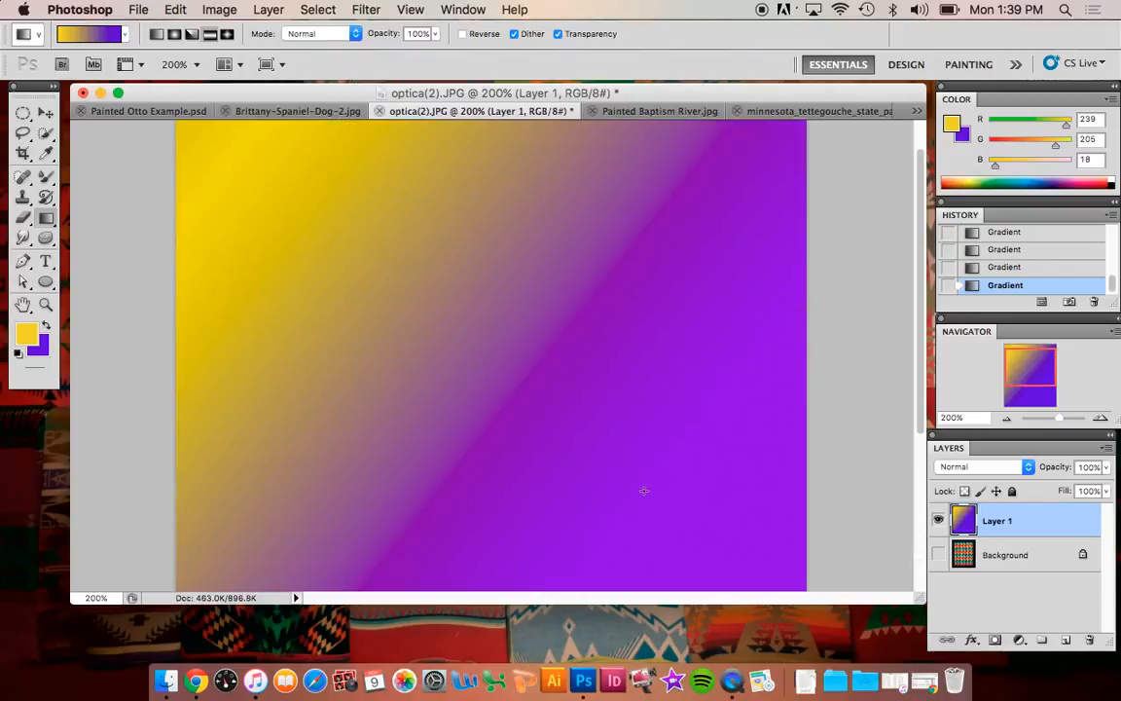
pyautogui.moveTo(482, 344); pyautogui.dragTo(523, 383)
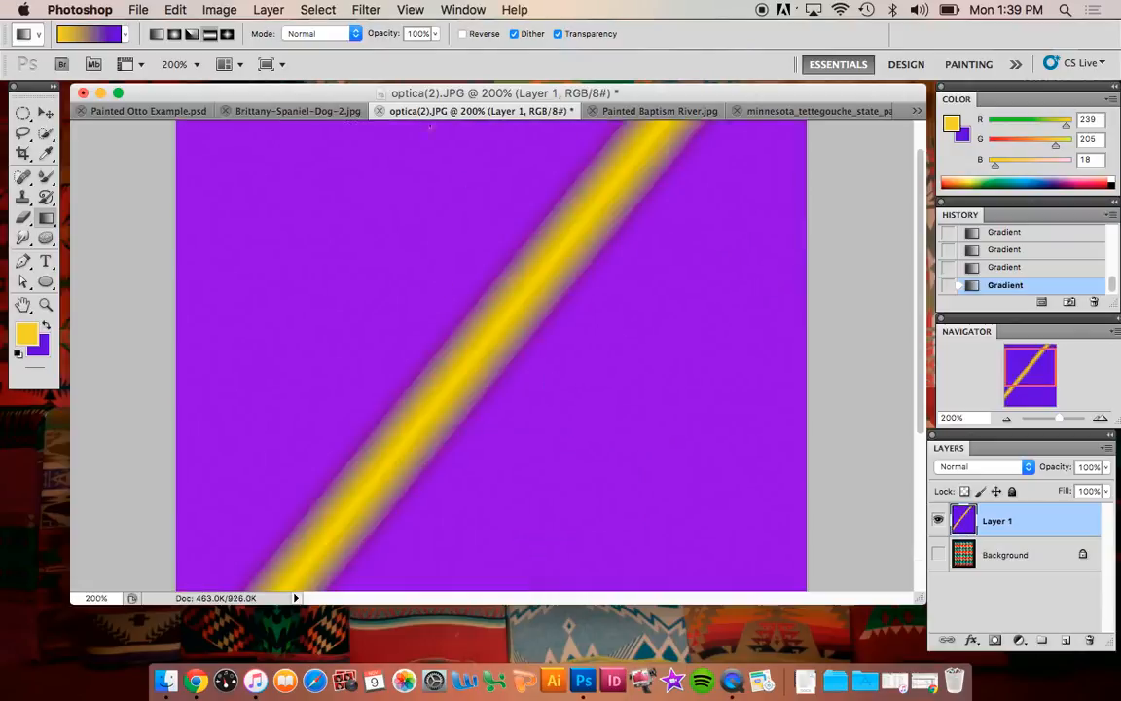
# Apply several diamond gradients to Layer 1, ending with a small yellow diamond on purple just below the centre of the view.
pyautogui.click(227, 34)
pyautogui.moveTo(480, 216); pyautogui.dragTo(481, 322)
pyautogui.moveTo(607, 355); pyautogui.dragTo(609, 418)
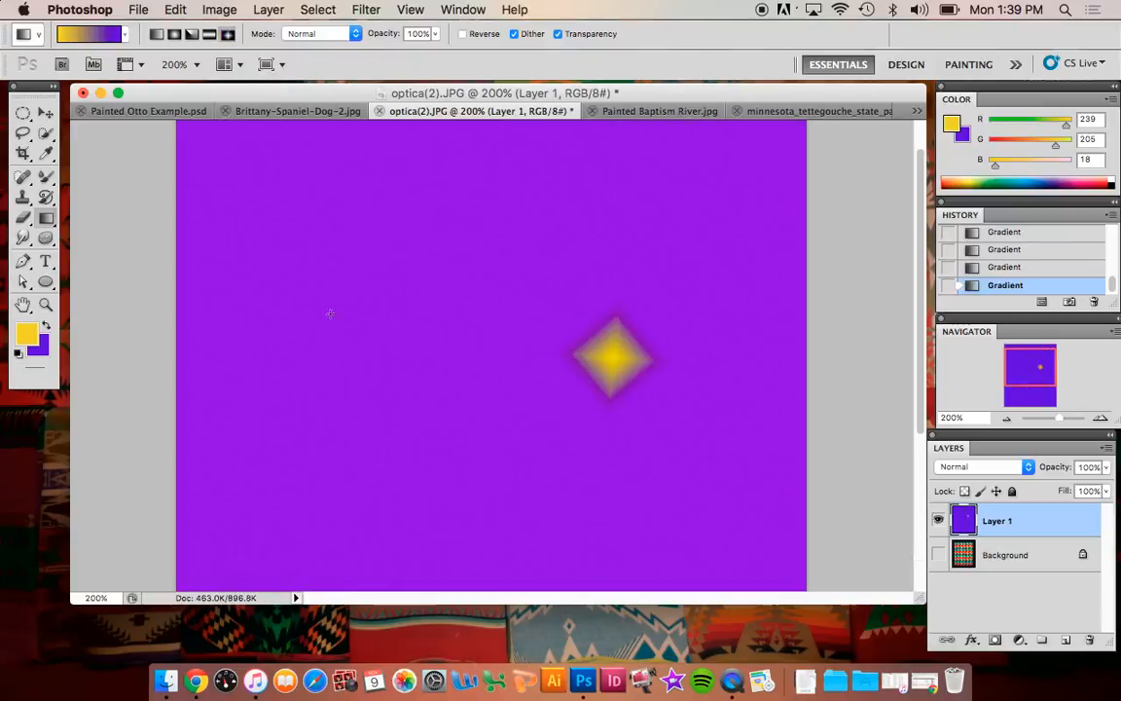
pyautogui.moveTo(330, 313); pyautogui.dragTo(320, 348)
pyautogui.moveTo(468, 193); pyautogui.dragTo(487, 260)
pyautogui.moveTo(717, 302); pyautogui.dragTo(685, 379)
pyautogui.moveTo(449, 404); pyautogui.dragTo(463, 430)
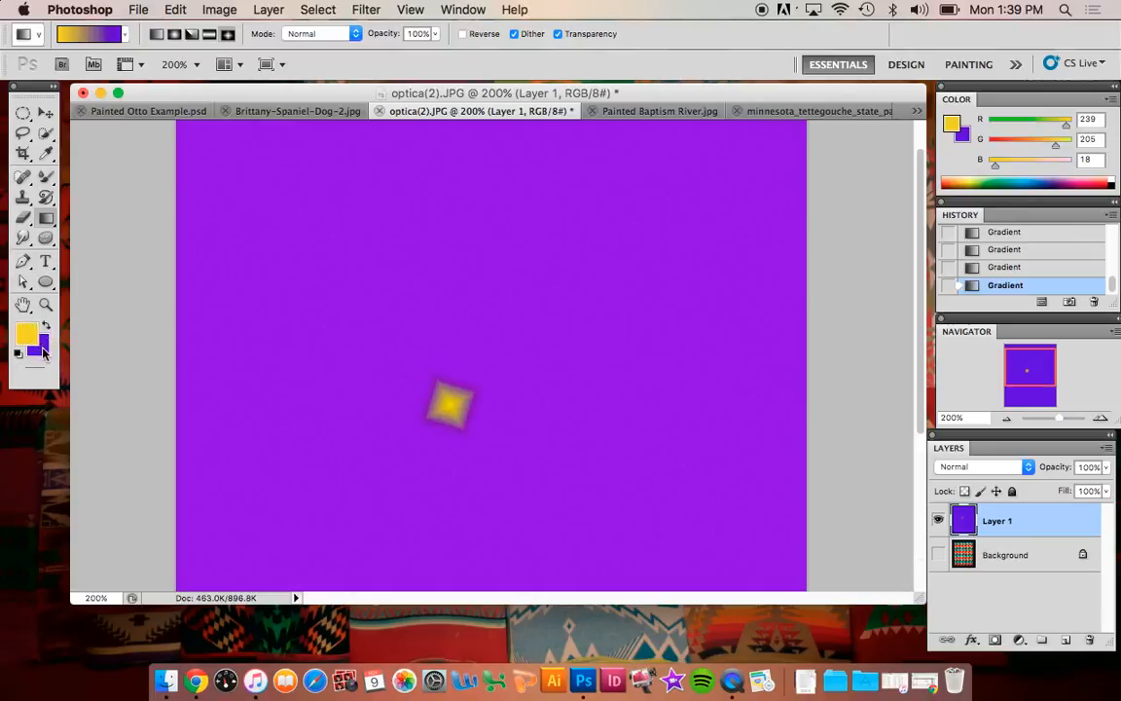
# Choose the Foreground to Transparent gradient preset and add a large yellow diamond overlapping the small one on Layer 1.
pyautogui.click(92, 35)
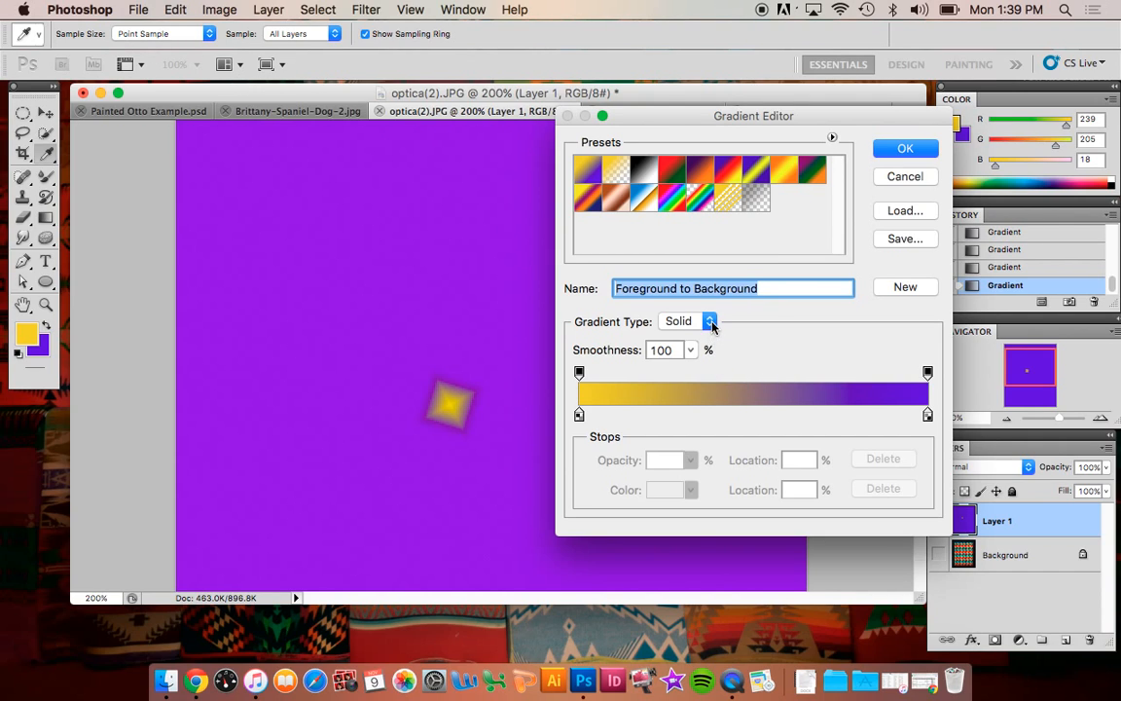
pyautogui.click(616, 172)
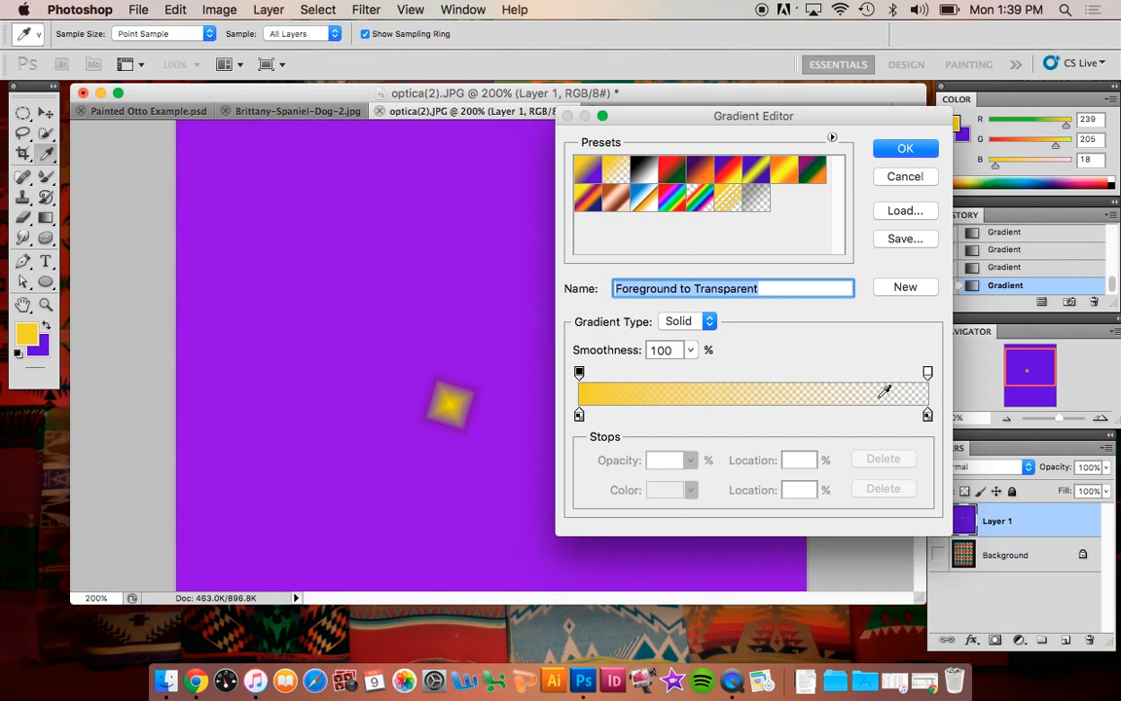
pyautogui.click(903, 151)
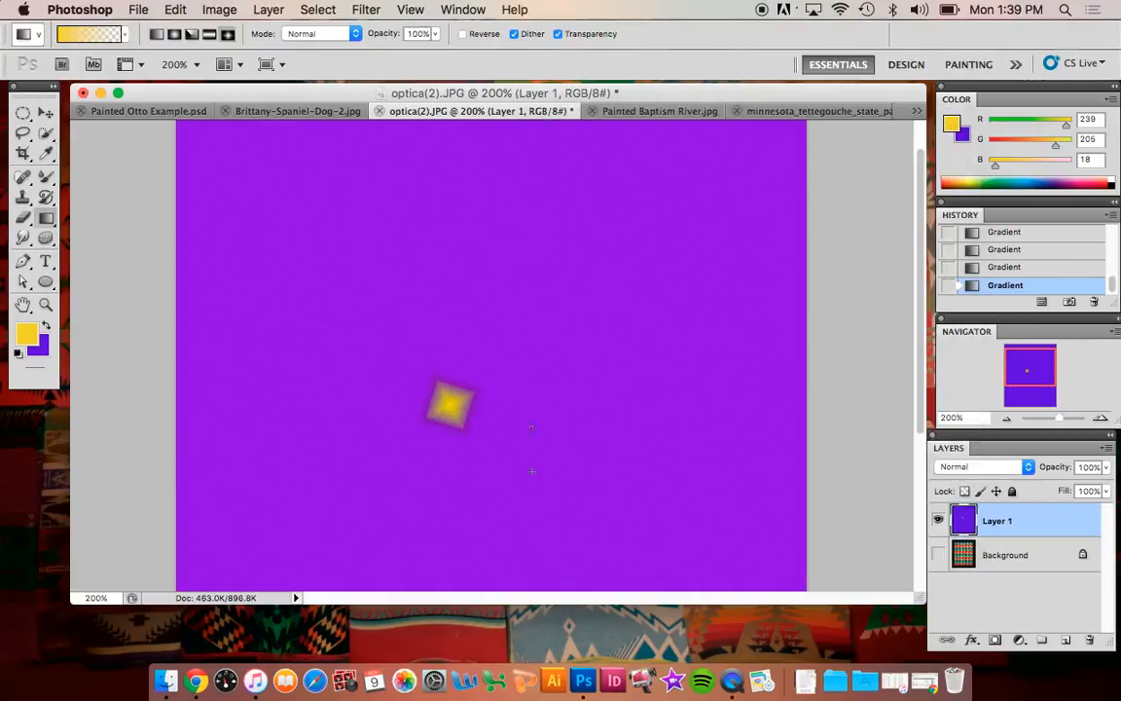
pyautogui.moveTo(531, 446); pyautogui.dragTo(514, 227)
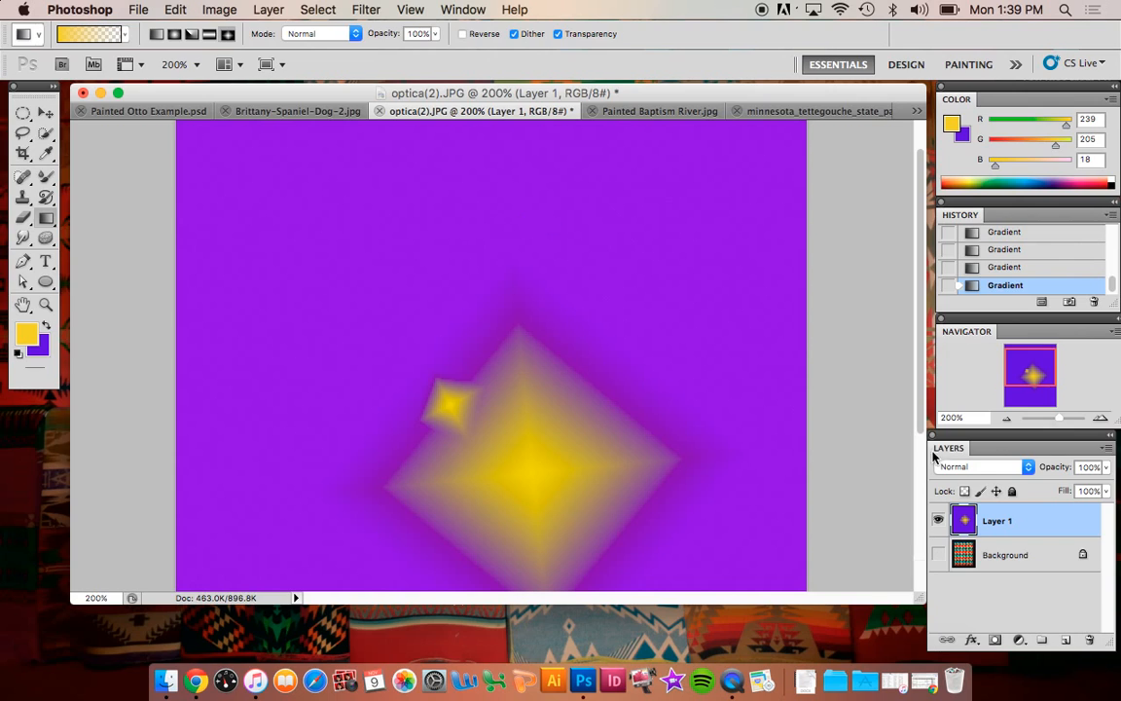
# Add a new layer, hide Layer 1, and draw a yellow-to-transparent diamond gradient on the new layer.
pyautogui.click(1066, 639)
pyautogui.click(938, 555)
pyautogui.moveTo(576, 368); pyautogui.dragTo(575, 472)
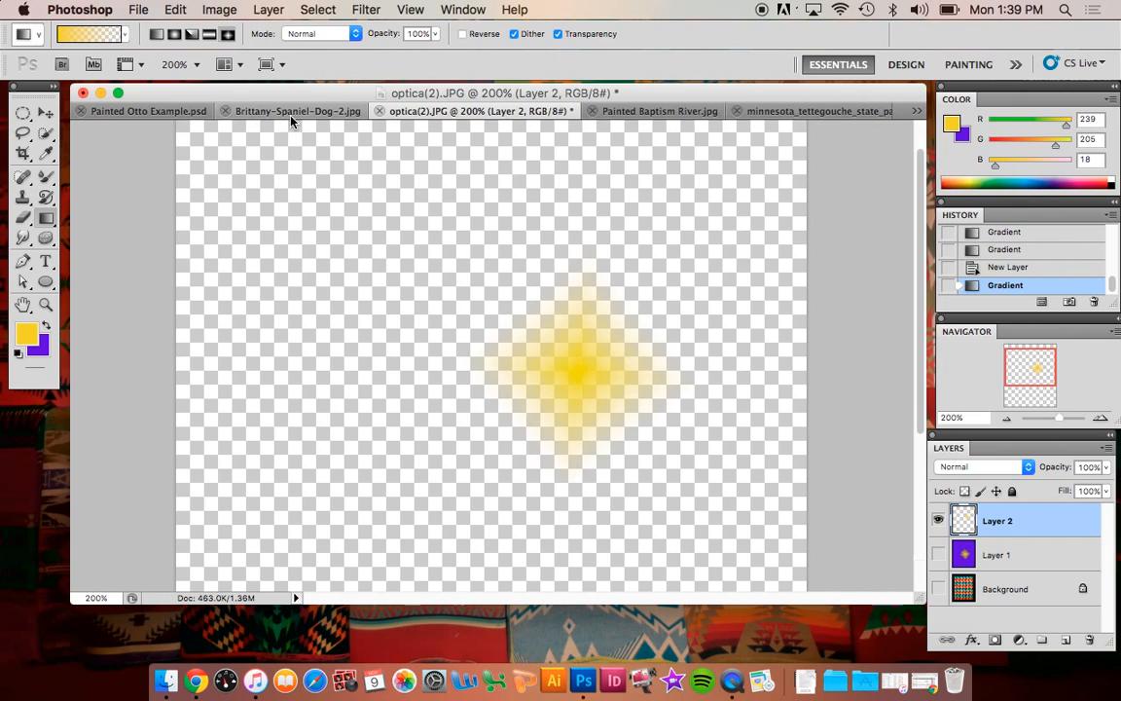
# Switch to Painted Otto Example.psd and revert its history to the Rasterize Layer state, removing both background gradients.
pyautogui.click(262, 109)
pyautogui.click(146, 110)
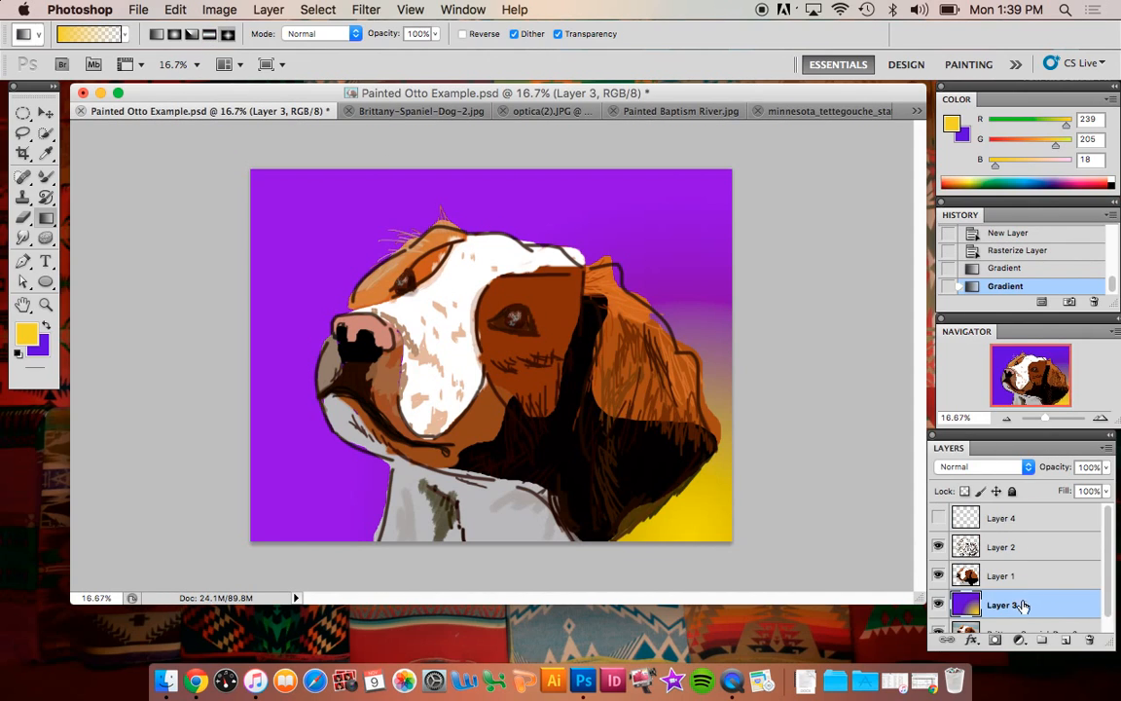
pyautogui.click(1005, 269)
pyautogui.click(1012, 251)
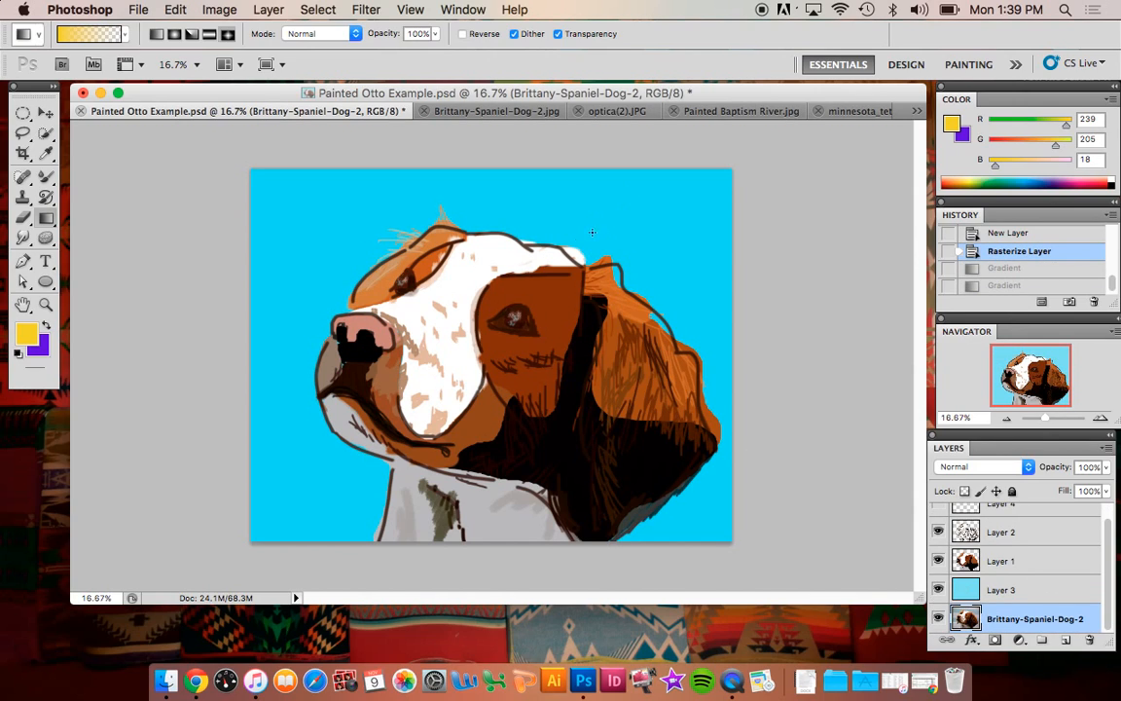
# Draw a yellow-to-transparent diamond gradient on the Brittany-Spaniel-Dog-2 layer, and another on Layer 3 in the background's upper-right area.
pyautogui.moveTo(524, 190); pyautogui.dragTo(617, 361)
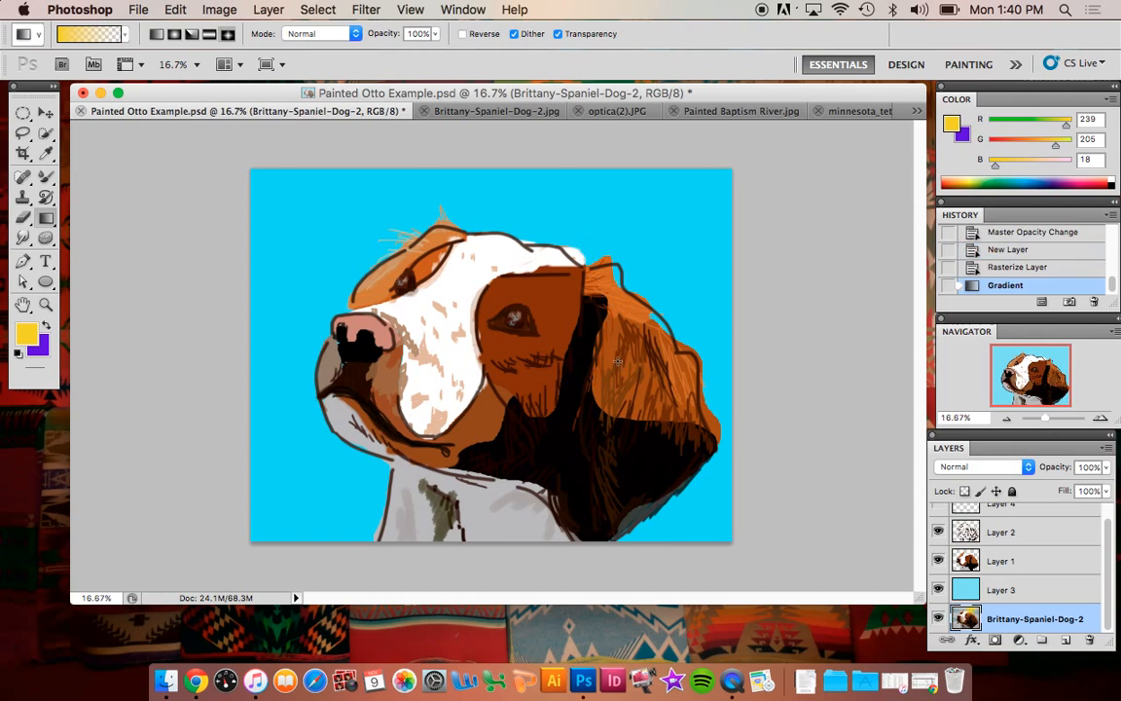
pyautogui.click(996, 590)
pyautogui.moveTo(640, 329); pyautogui.dragTo(645, 343)
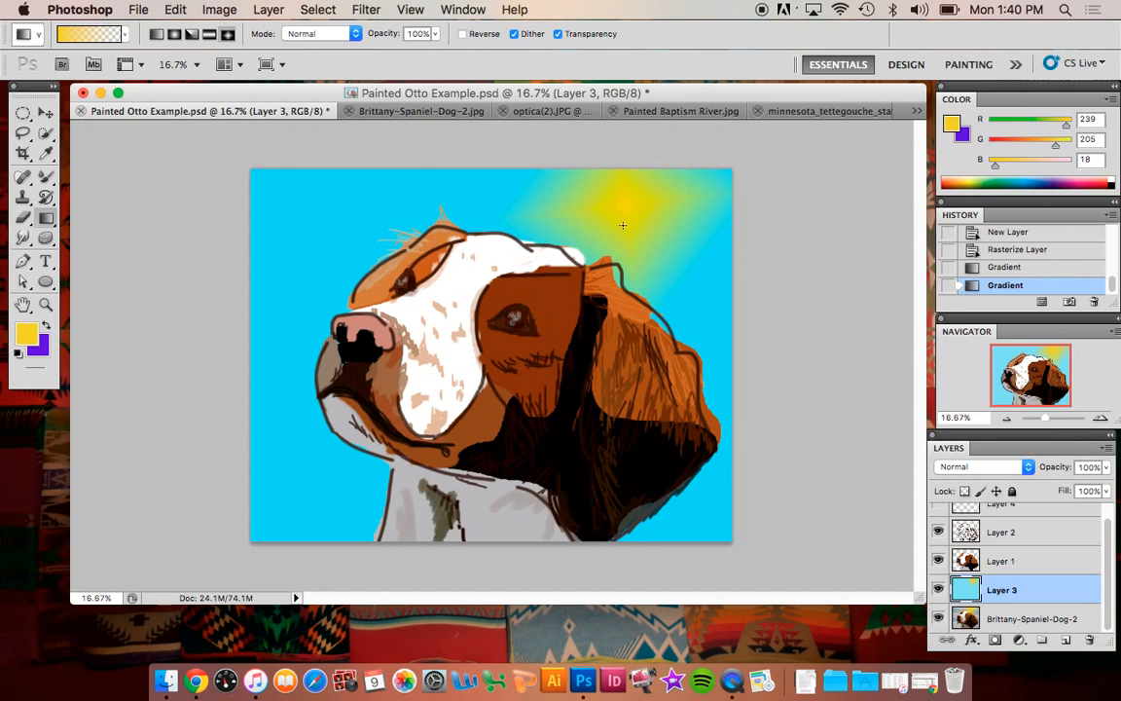
# Add a larger yellow-to-transparent diamond gradient to Layer 3, starting in the upper-left corner of the blue background.
pyautogui.click(46, 113)
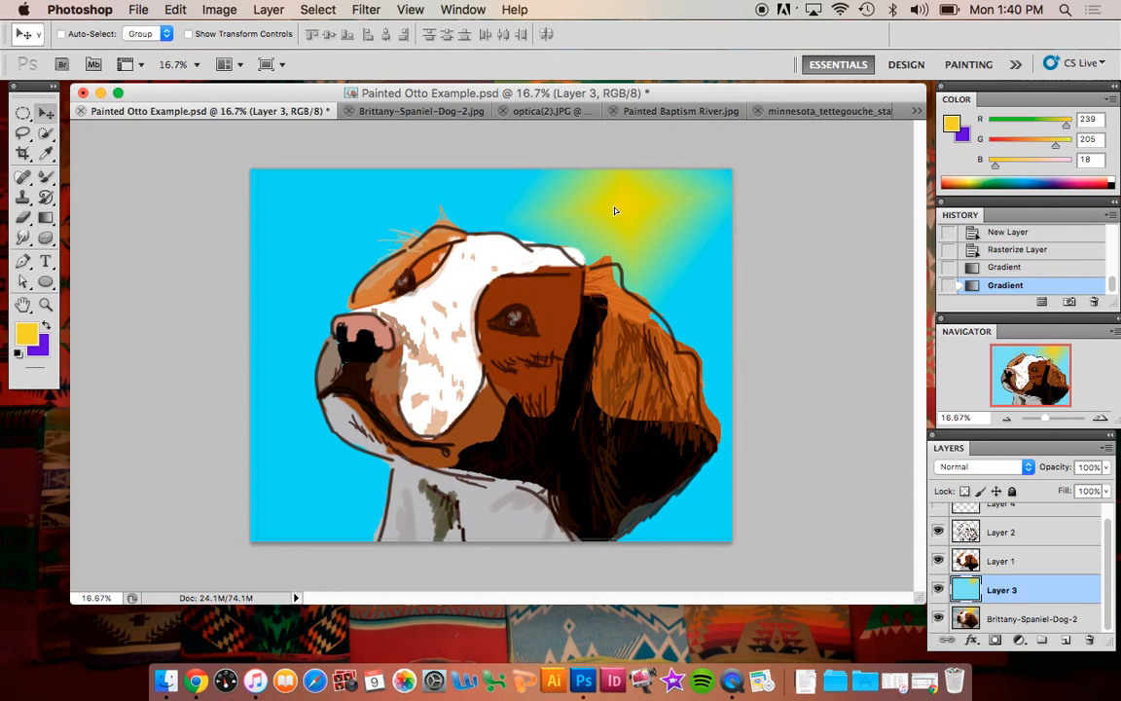
pyautogui.click(45, 217)
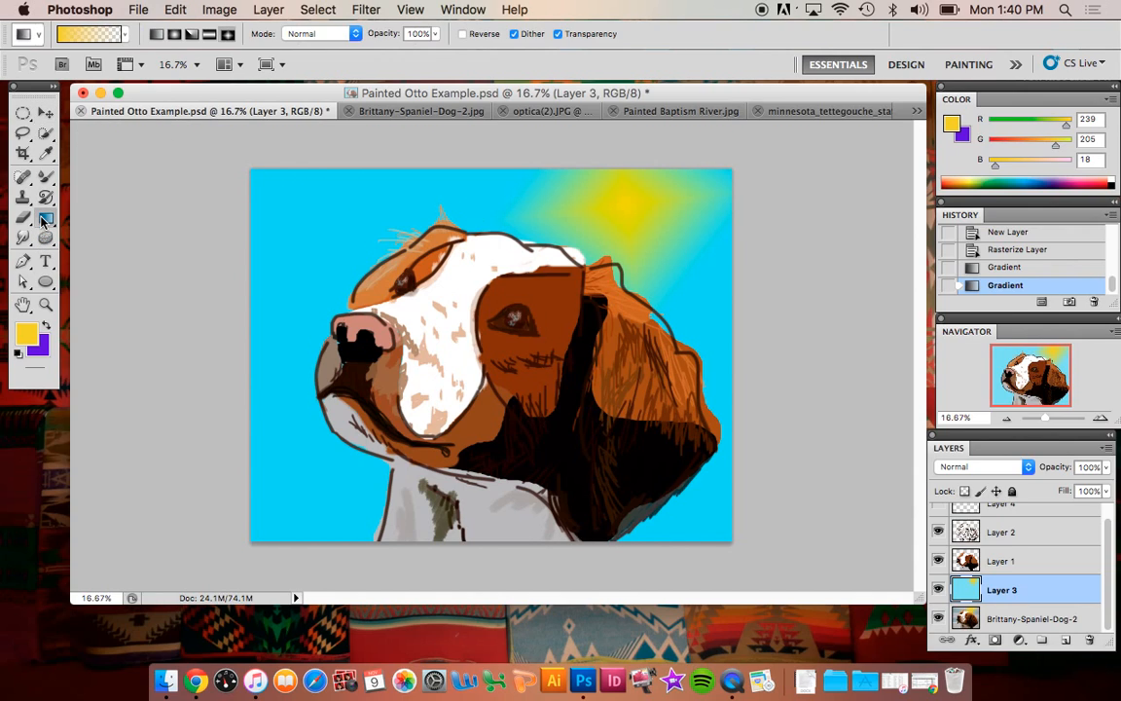
pyautogui.moveTo(305, 218); pyautogui.dragTo(463, 483)
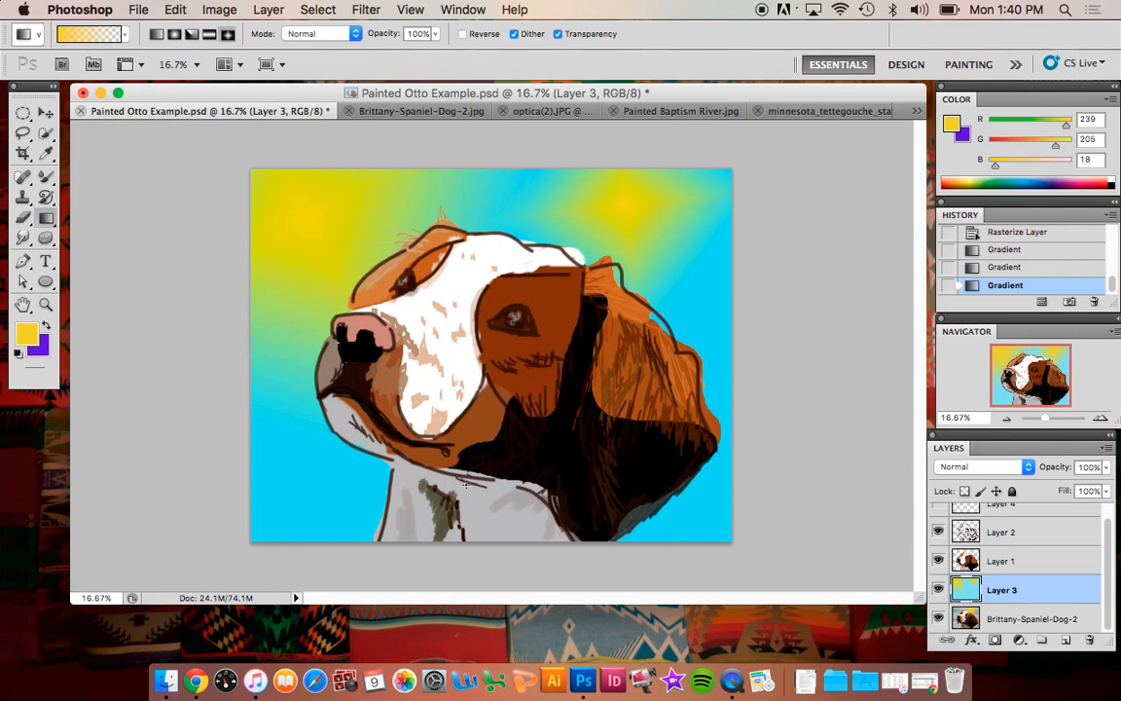
# Add two more yellow-to-transparent diamond gradients to Layer 3, in the lower-right and lower-left areas of the blue background.
pyautogui.moveTo(710, 517); pyautogui.dragTo(679, 362)
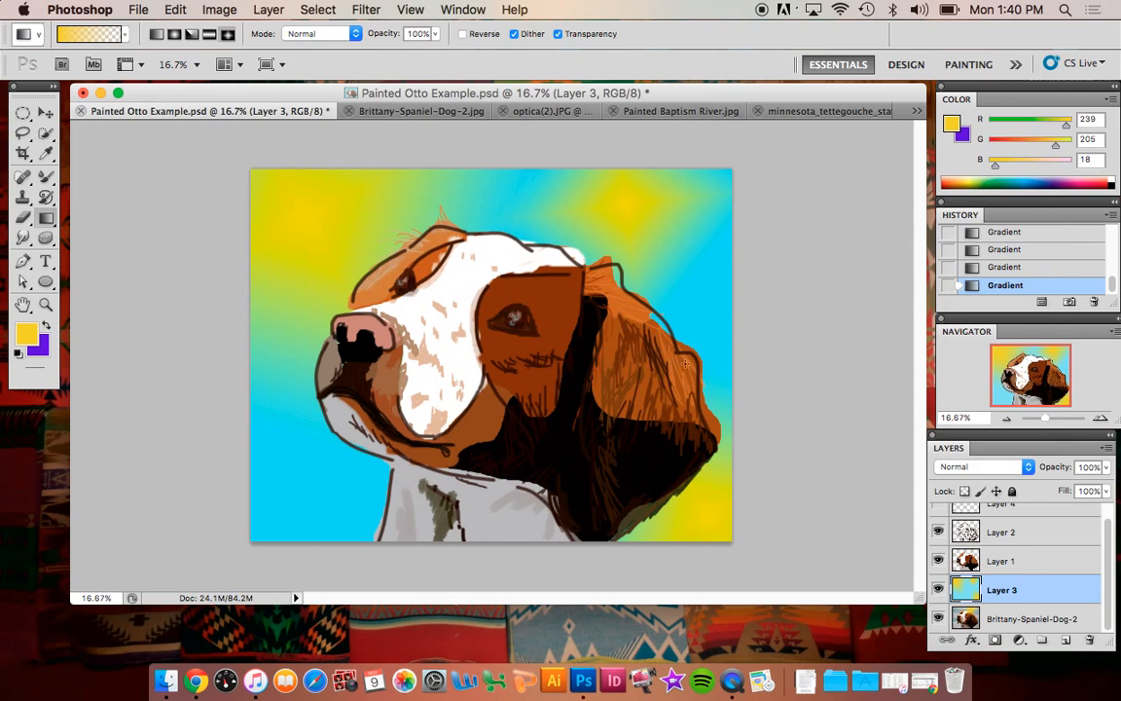
pyautogui.moveTo(327, 455); pyautogui.dragTo(389, 329)
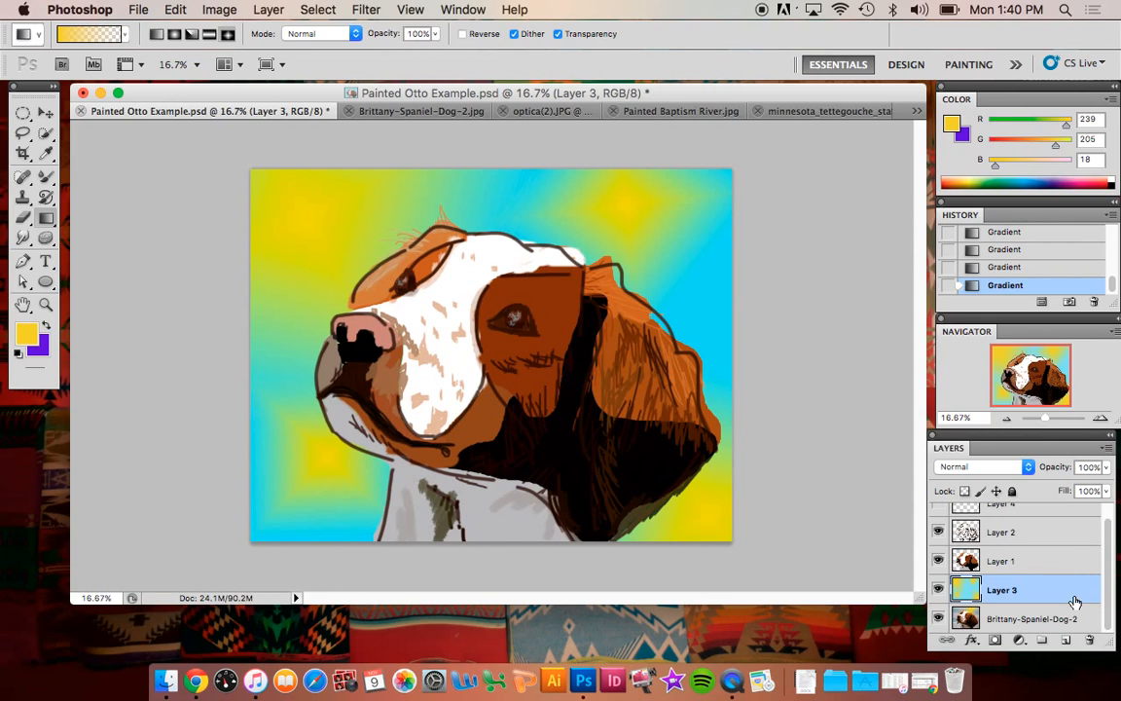
# In optica(2).JPG, recolor the Violet, Orange preset's violet stop to dark red 590a1b and draw a diamond gradient across Layer 2.
pyautogui.click(540, 111)
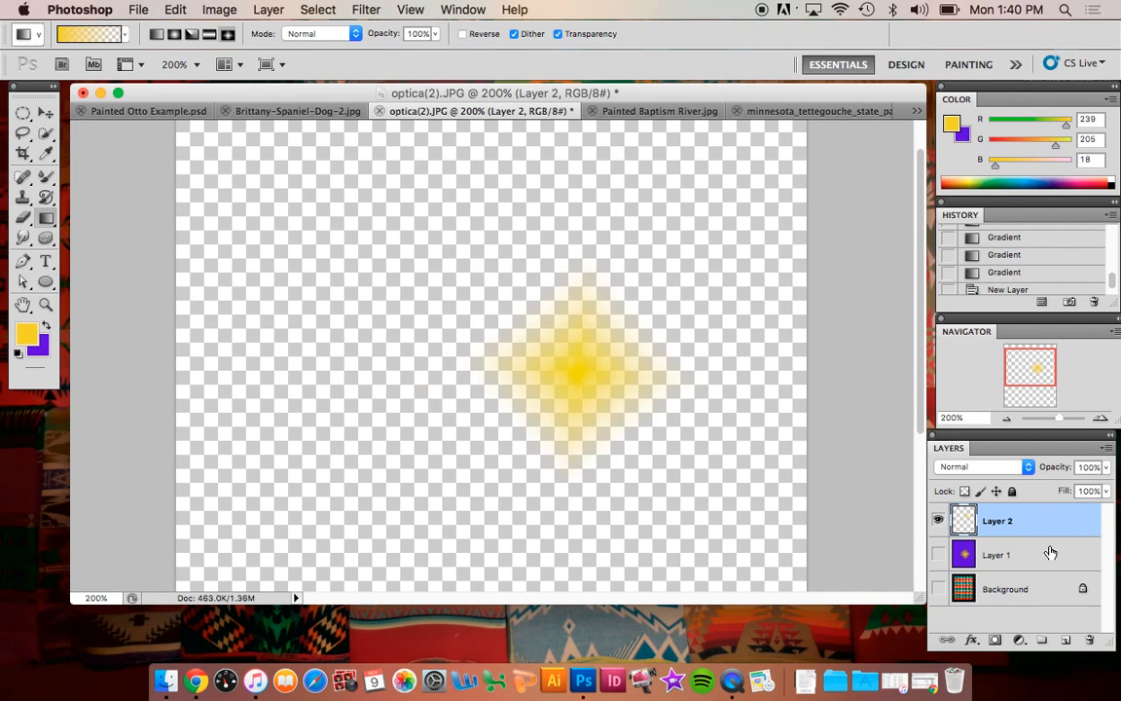
pyautogui.click(87, 37)
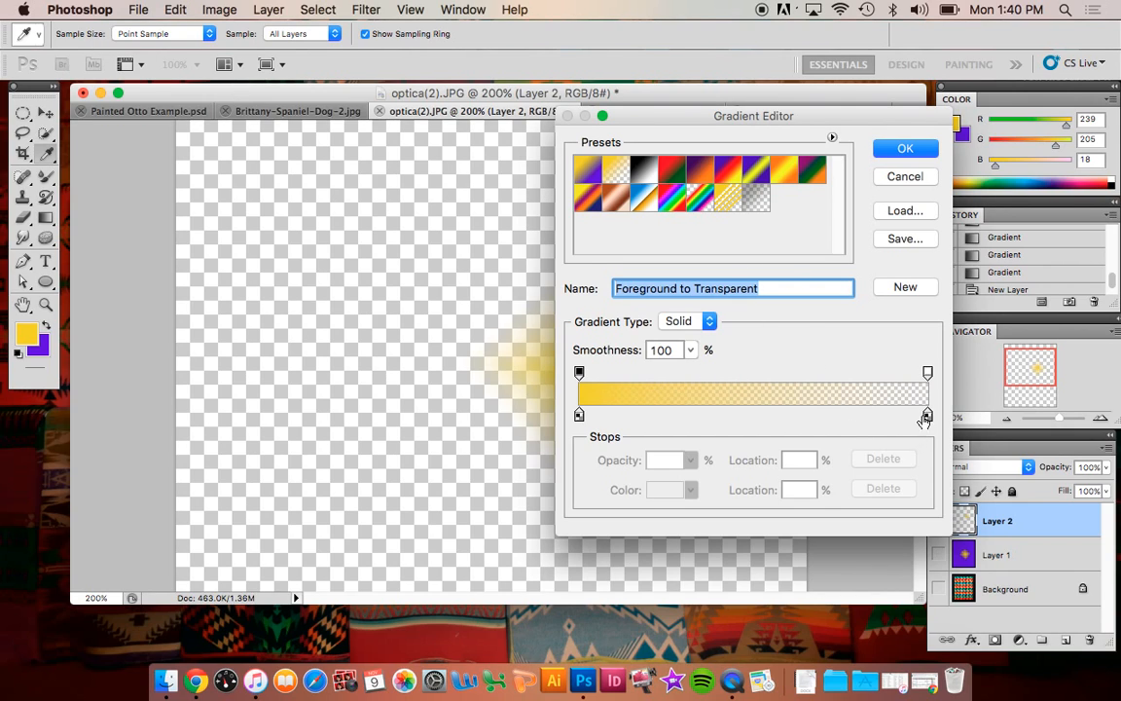
pyautogui.click(700, 170)
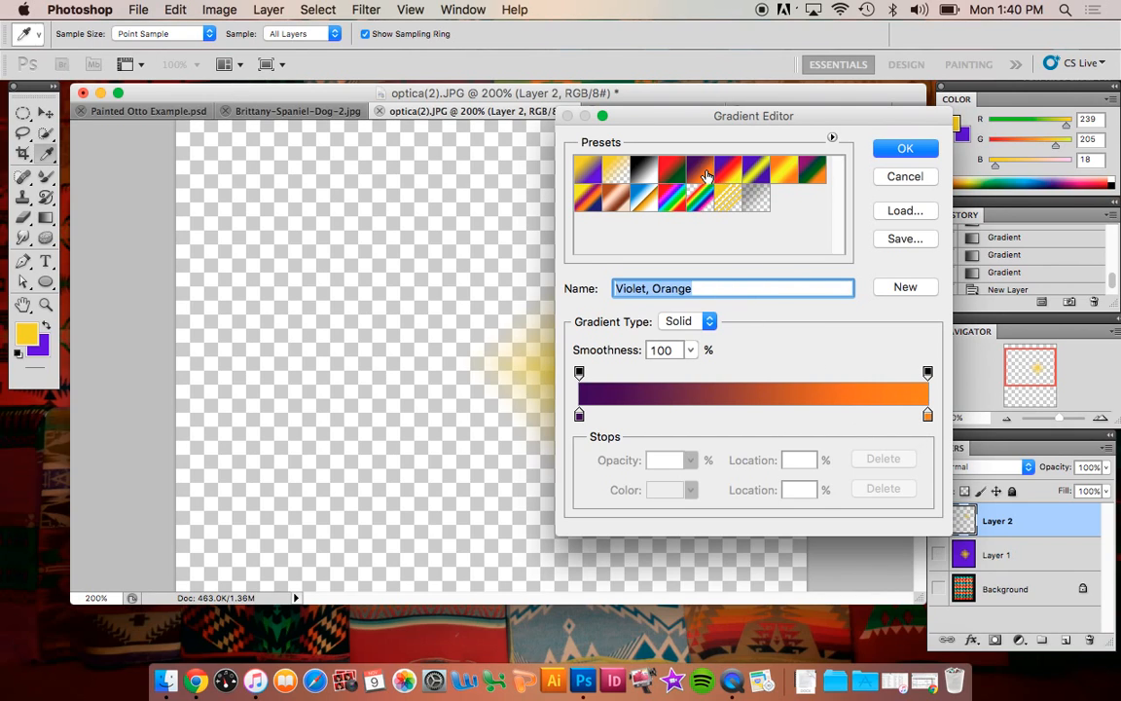
pyautogui.doubleClick(579, 415)
pyautogui.click(734, 388)
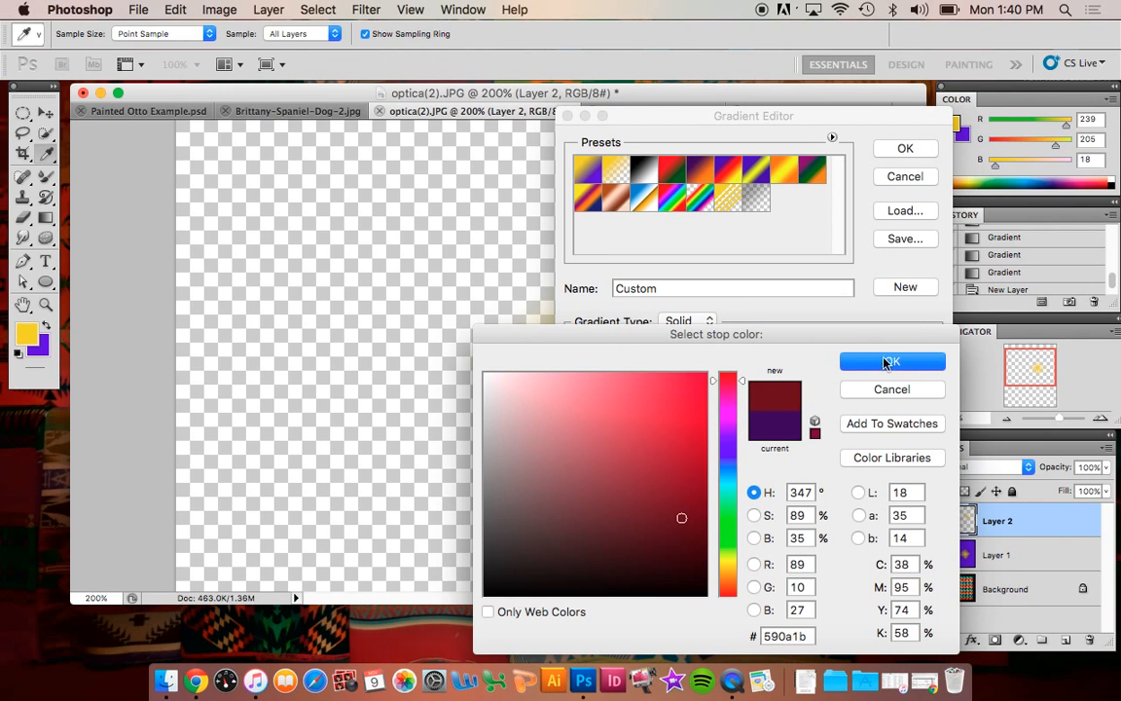
pyautogui.click(883, 361)
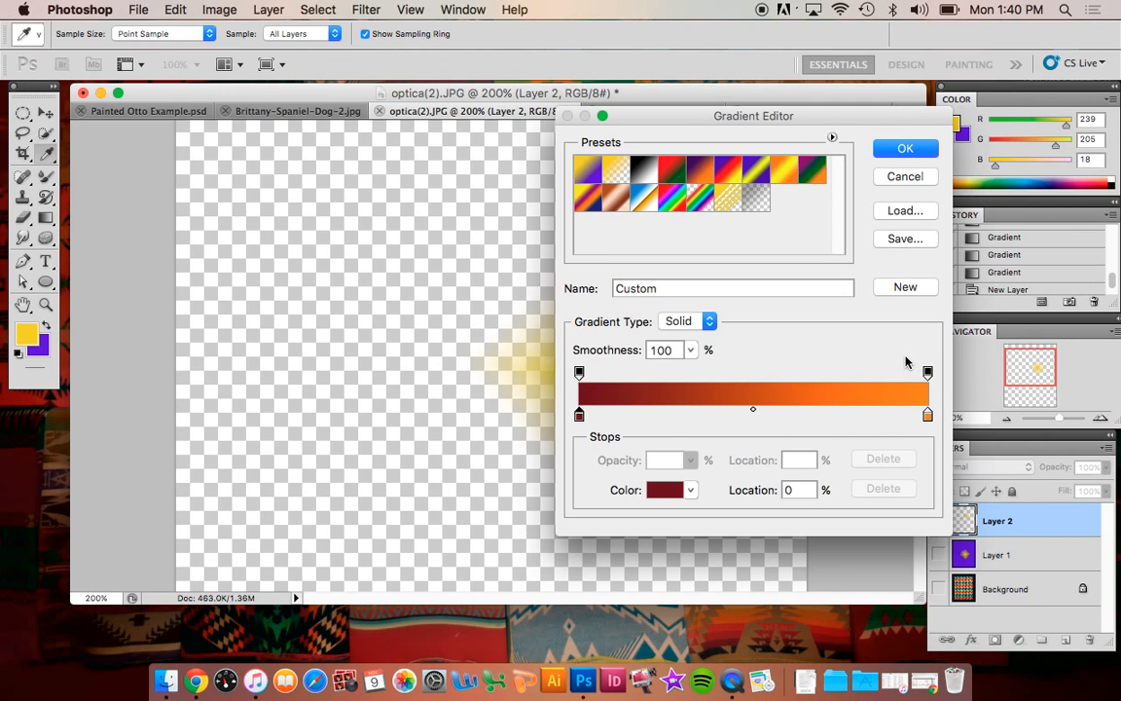
pyautogui.click(905, 148)
pyautogui.moveTo(459, 497); pyautogui.dragTo(620, 180)
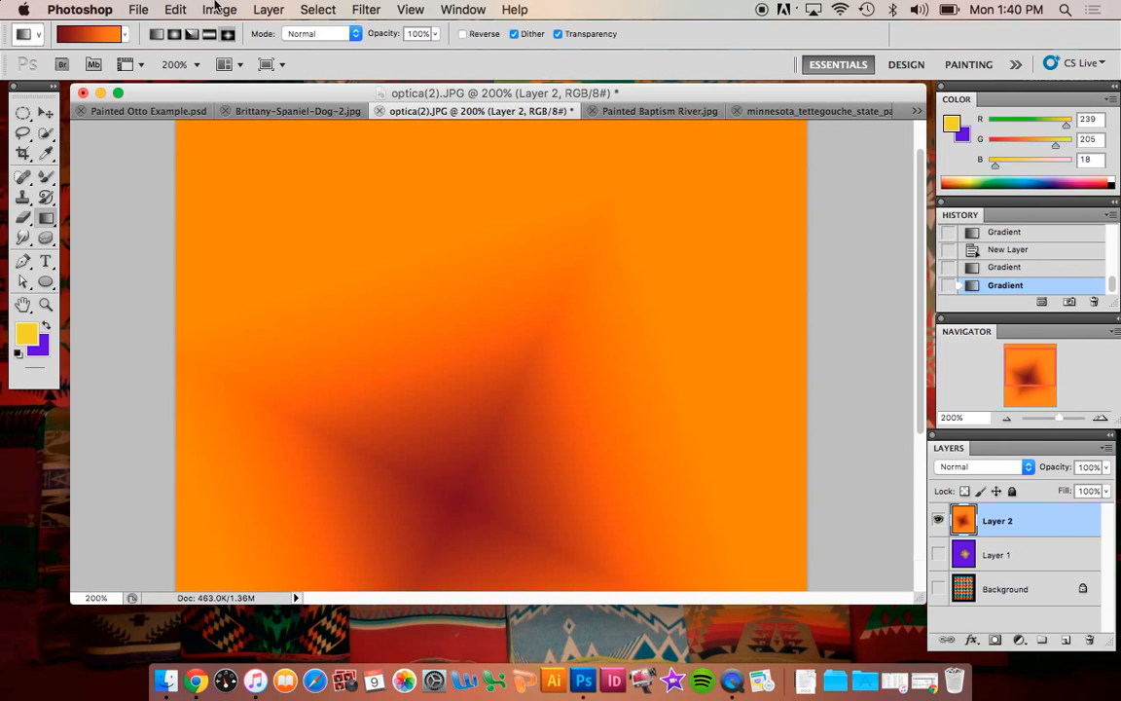
# Recolor the orange stop of the Yellow, Violet, Orange, Blue preset to purple 5300fd and draw a diamond gradient on Layer 2's upper part.
pyautogui.click(98, 36)
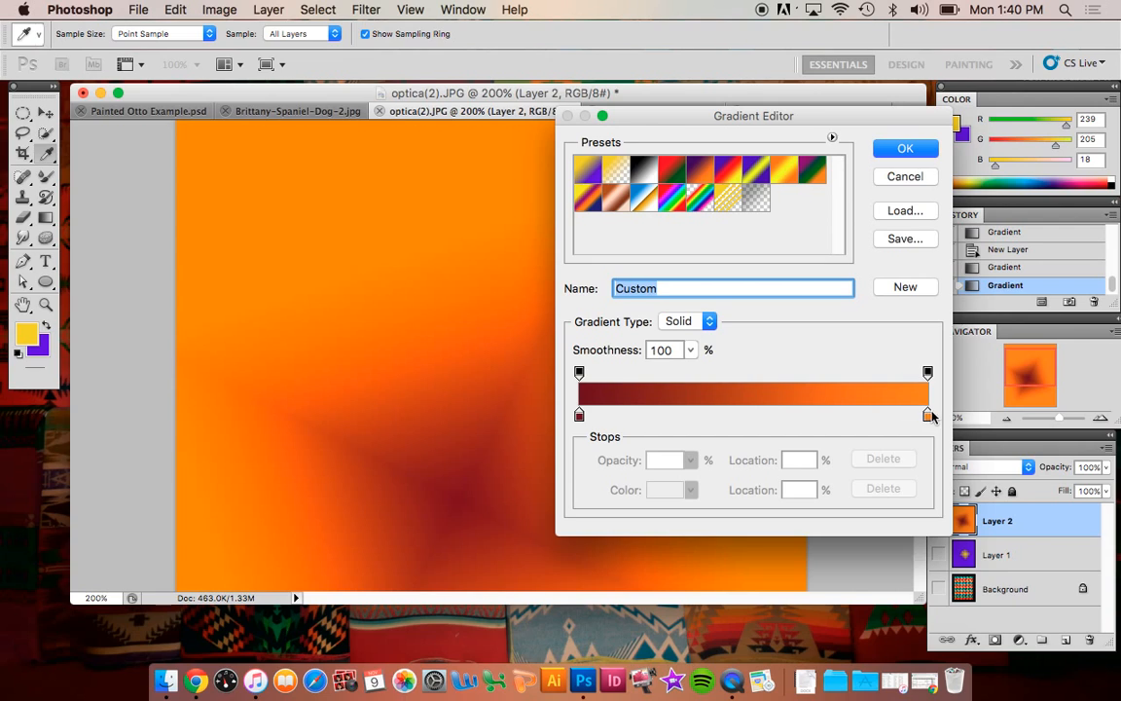
pyautogui.click(587, 197)
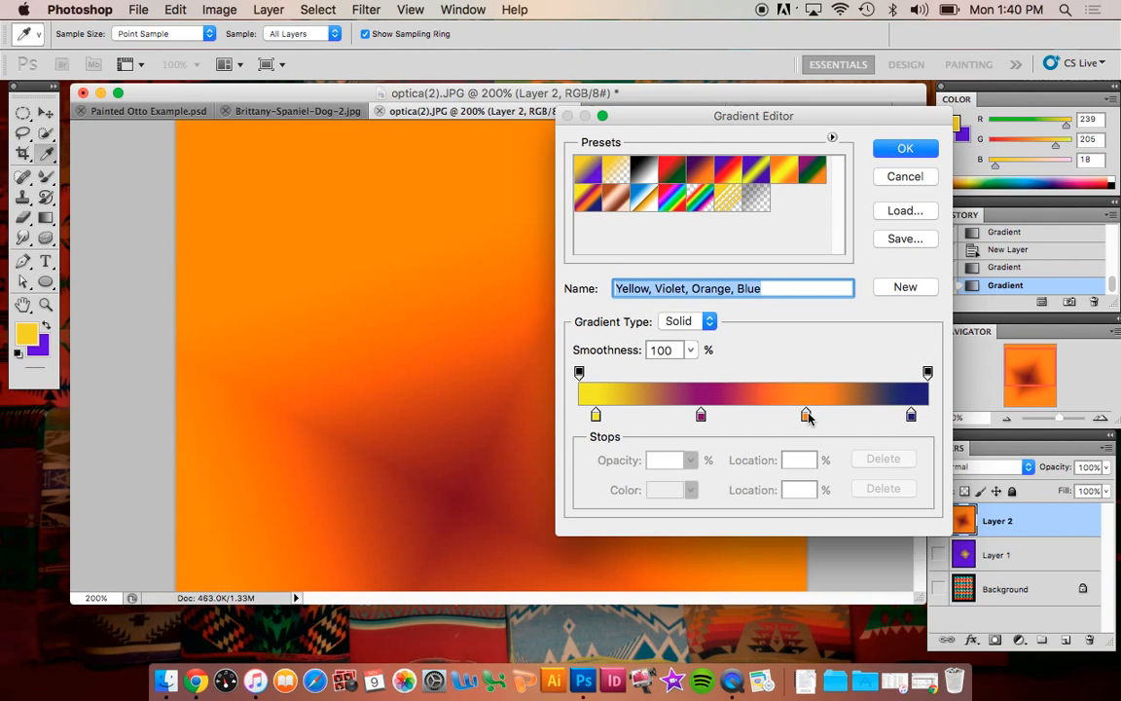
pyautogui.doubleClick(806, 416)
pyautogui.click(728, 435)
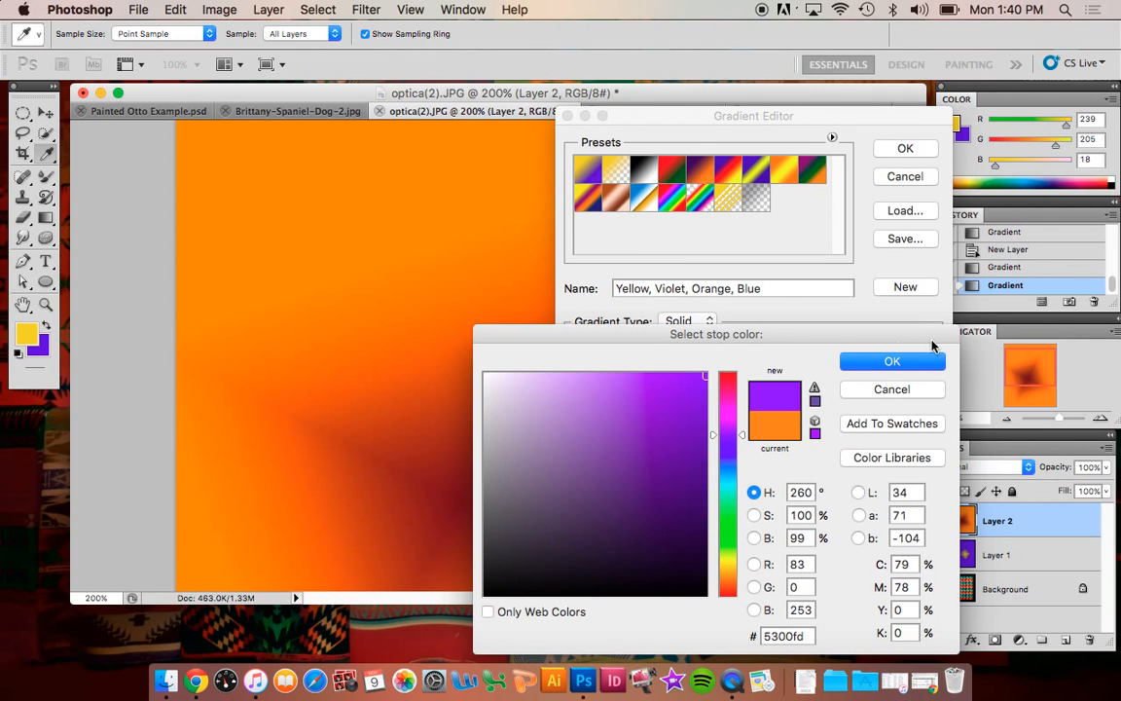
pyautogui.click(916, 363)
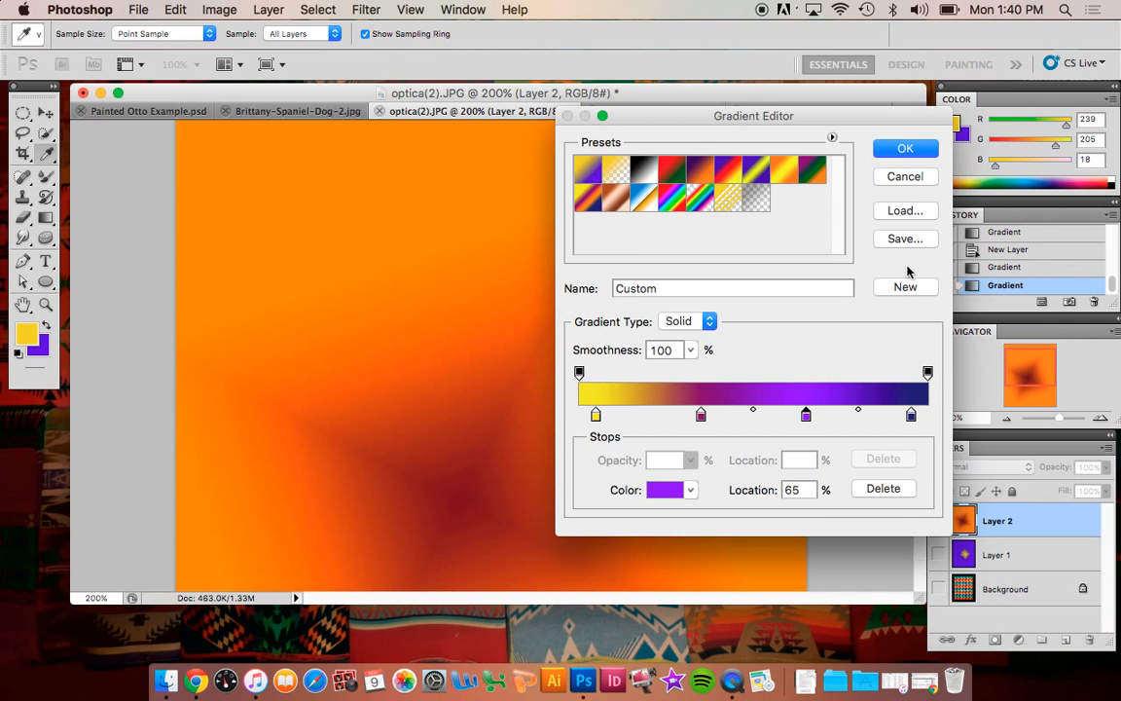
pyautogui.click(904, 151)
pyautogui.moveTo(649, 368); pyautogui.dragTo(650, 370)
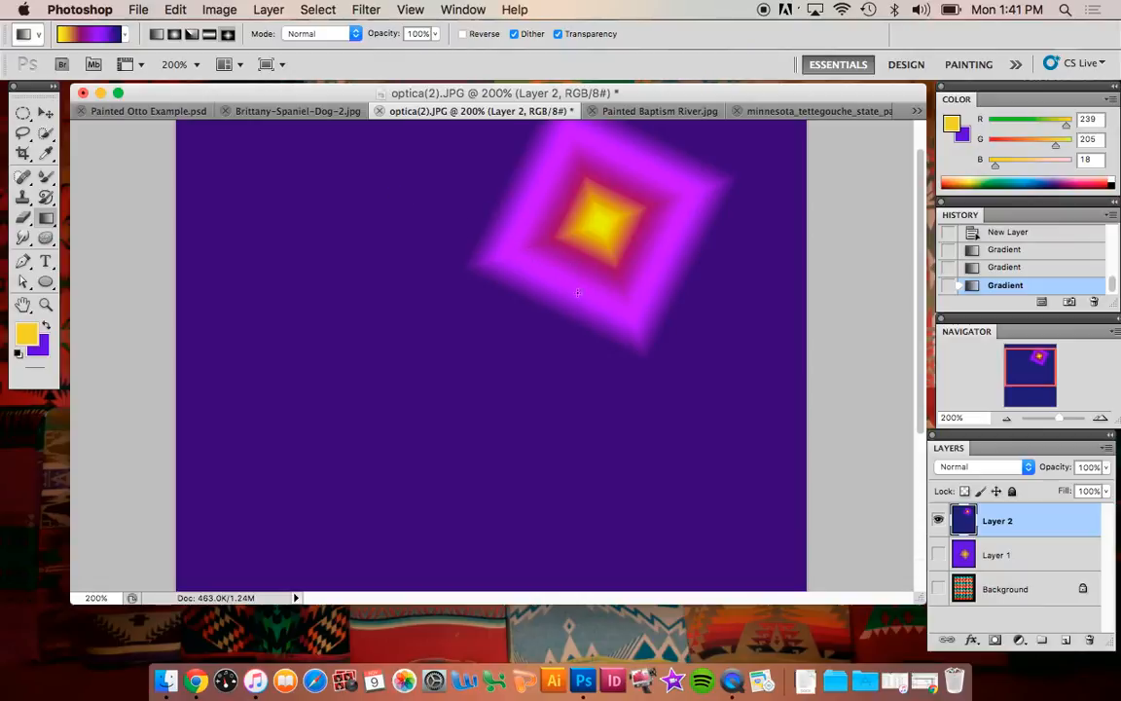
# Switch to the Paint Bucket tool, show only the Background quilt layer, and make that layer active.
pyautogui.click(49, 223)
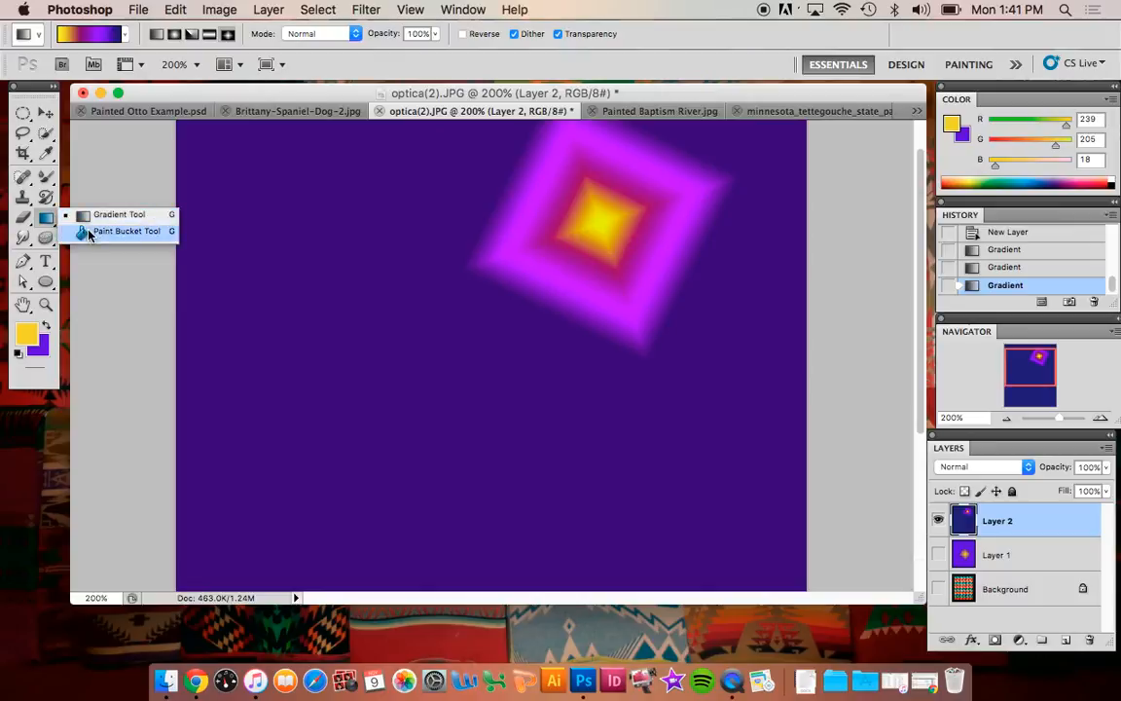
pyautogui.click(88, 234)
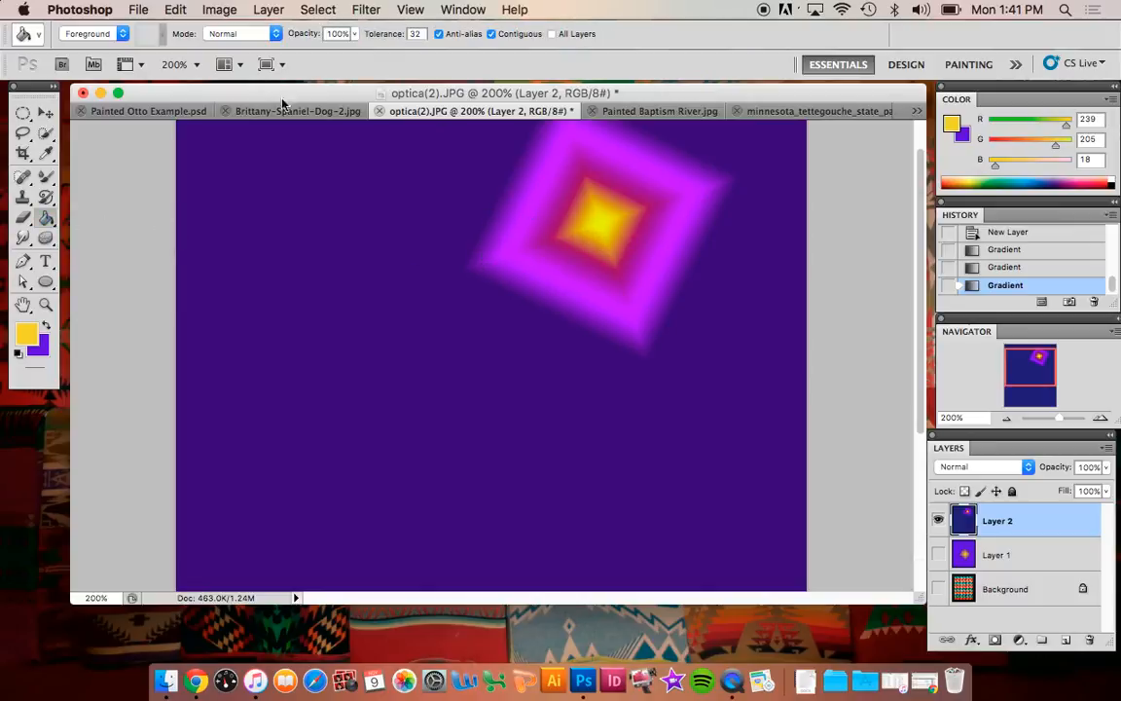
pyautogui.keyDown('alt'); pyautogui.click(940, 556); pyautogui.keyUp('alt')
pyautogui.click(940, 555)
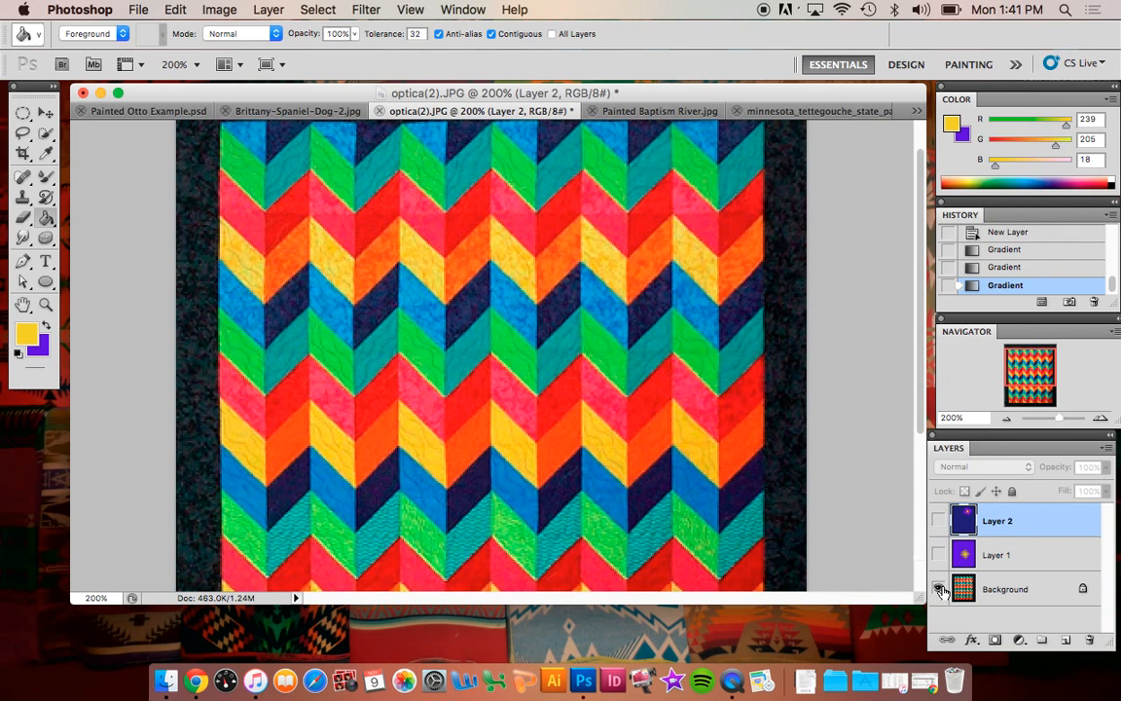
pyautogui.click(938, 589)
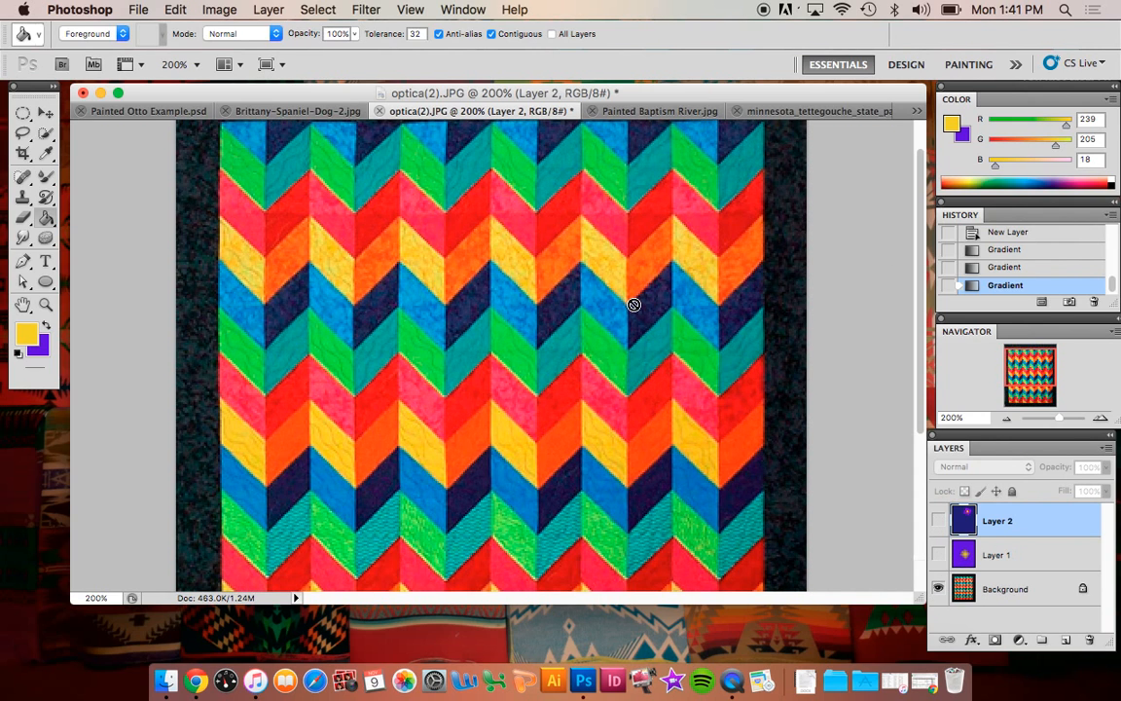
pyautogui.click(1015, 588)
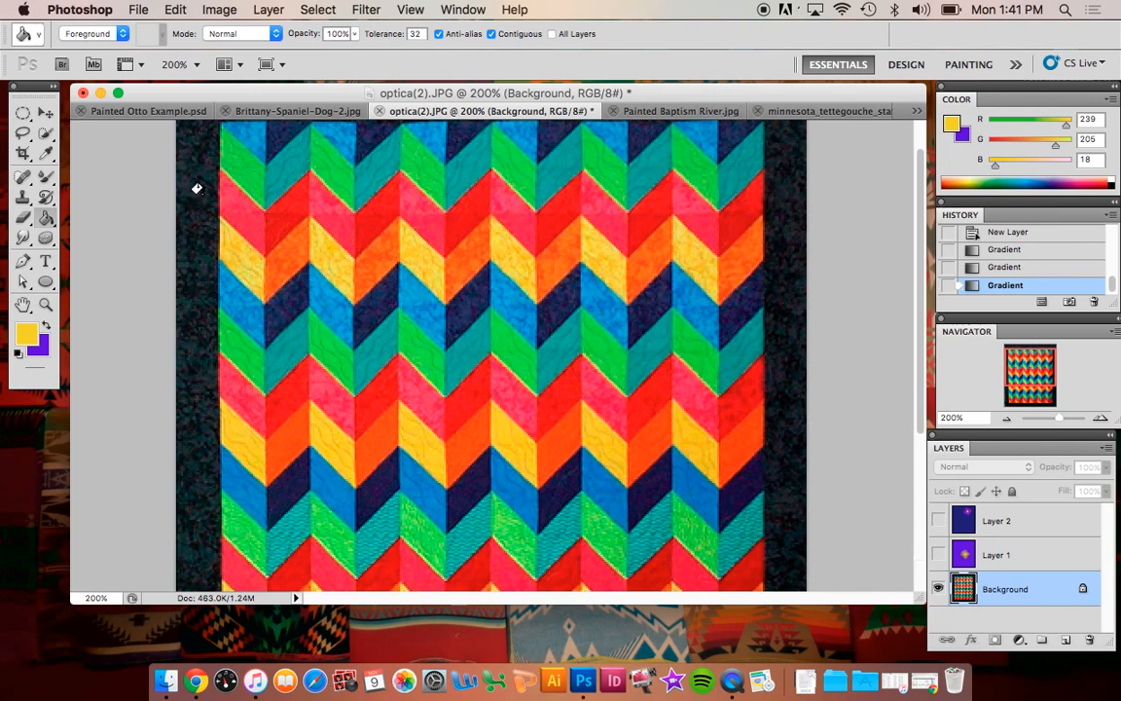
# Fill the six red parallelograms in the quilt's upper red-and-pink zigzag row with the yellow foreground color.
pyautogui.click(277, 210)
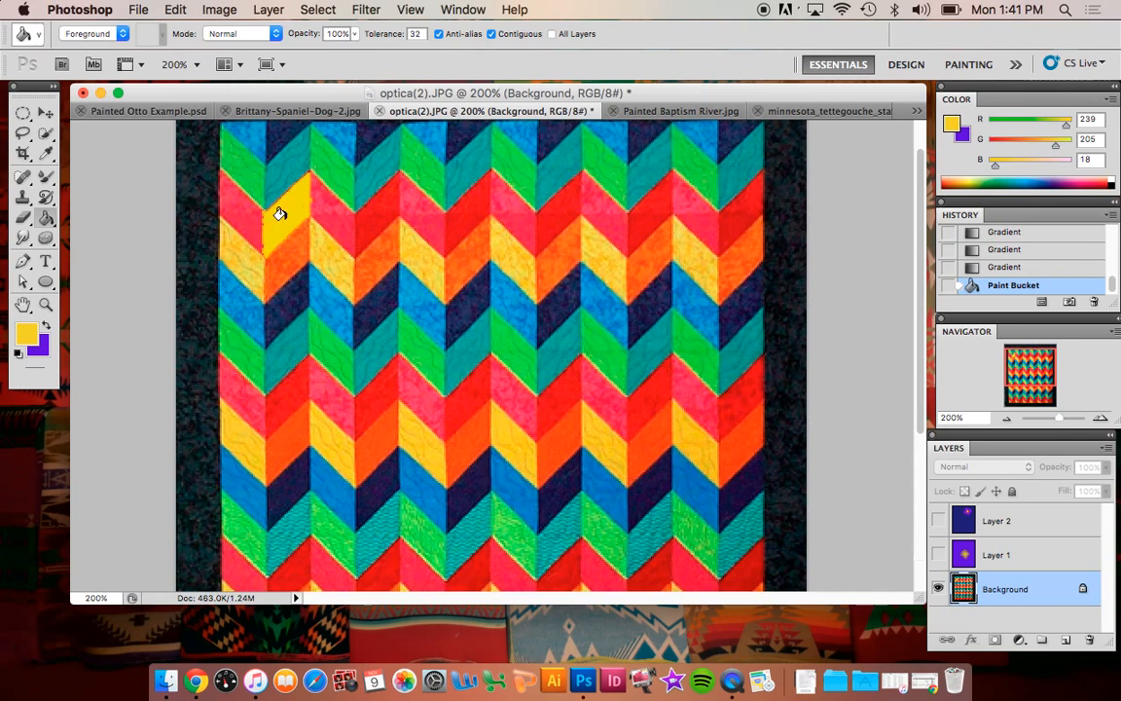
pyautogui.click(376, 197)
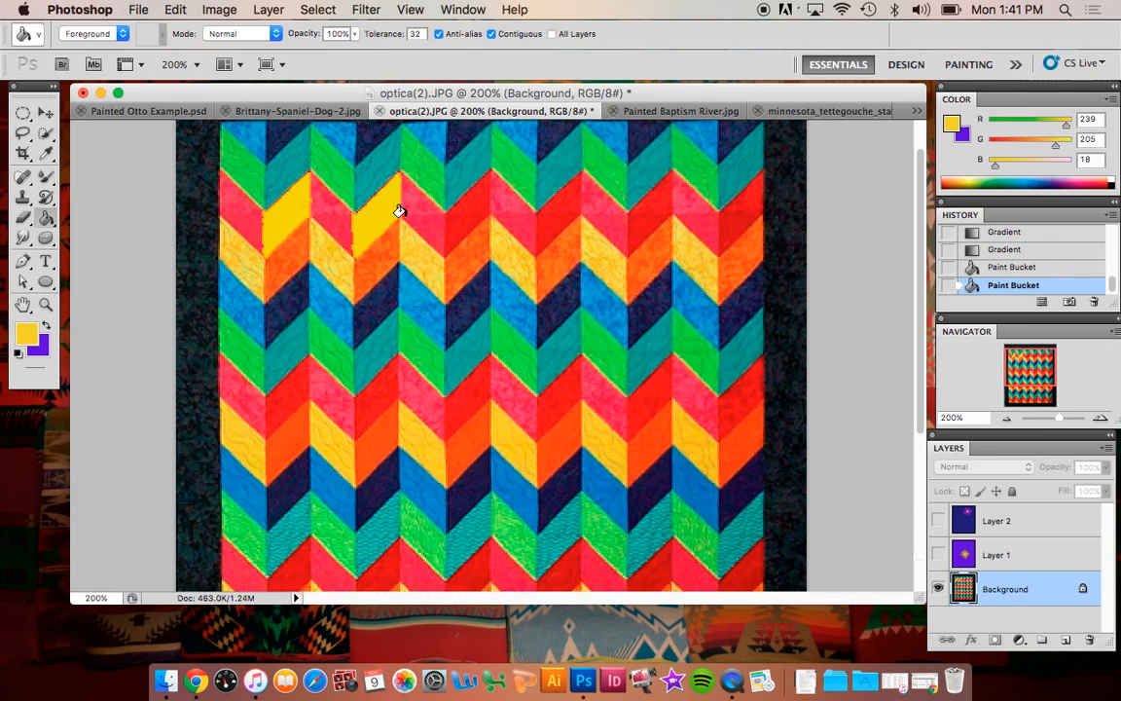
pyautogui.click(454, 201)
pyautogui.click(562, 205)
pyautogui.click(647, 207)
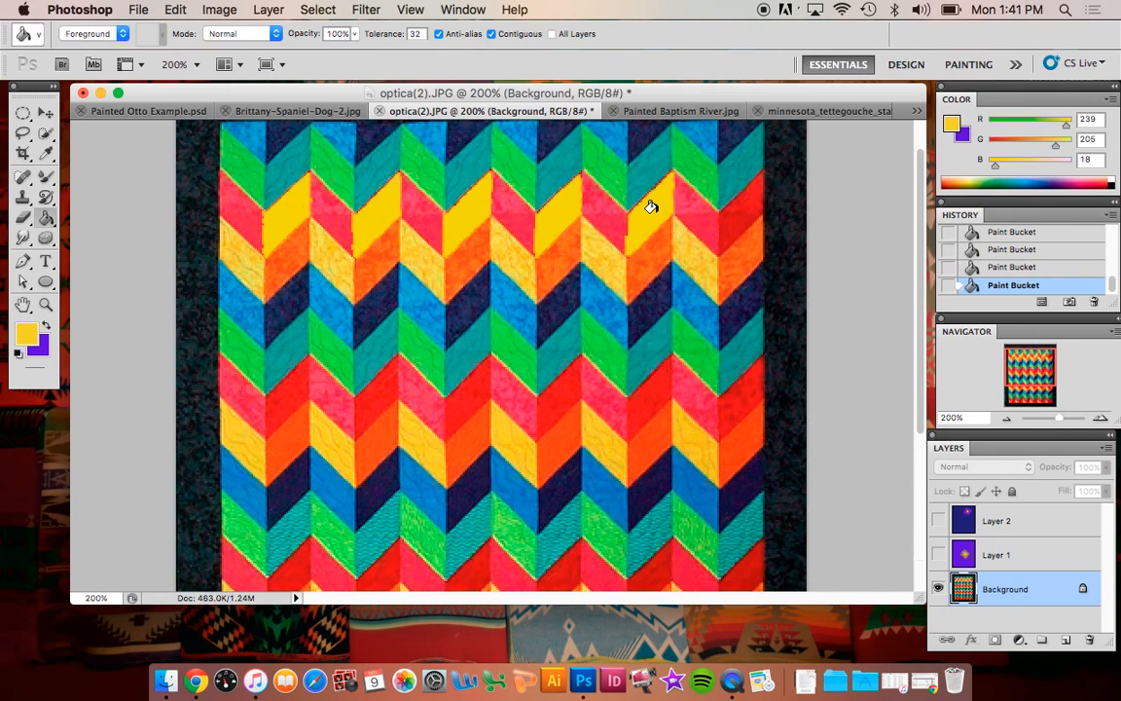
pyautogui.click(741, 210)
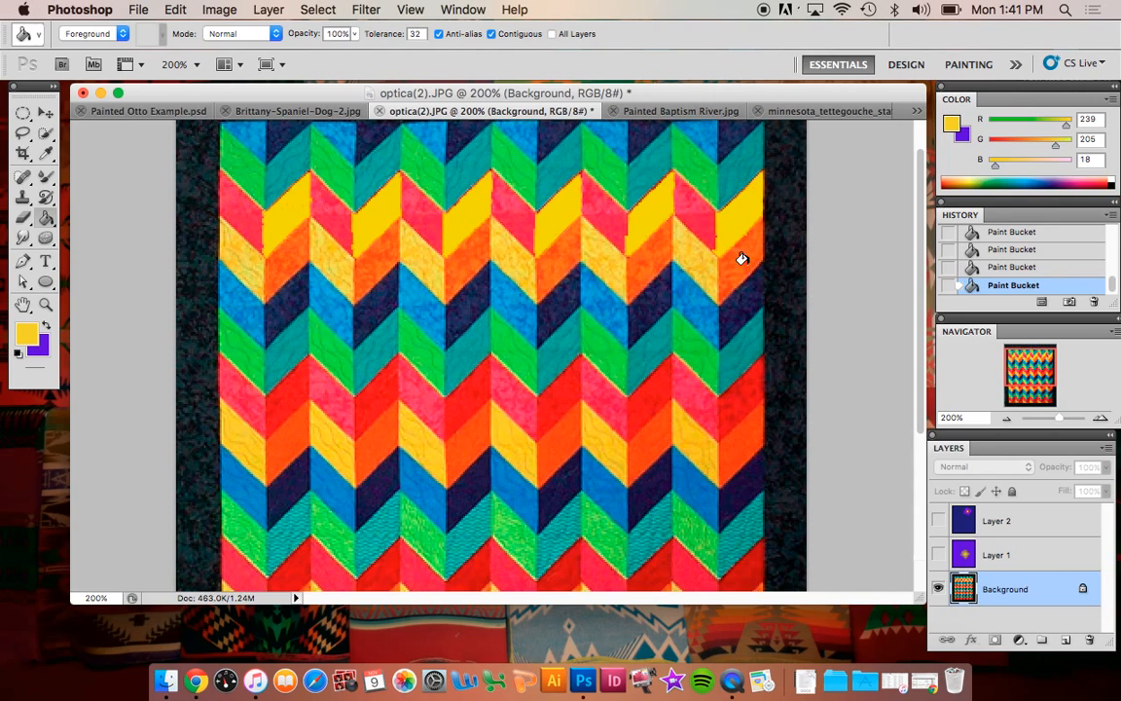
# Swap the foreground and background colors and fill the six orange parallelograms just below the yellow ones with purple.
pyautogui.click(46, 325)
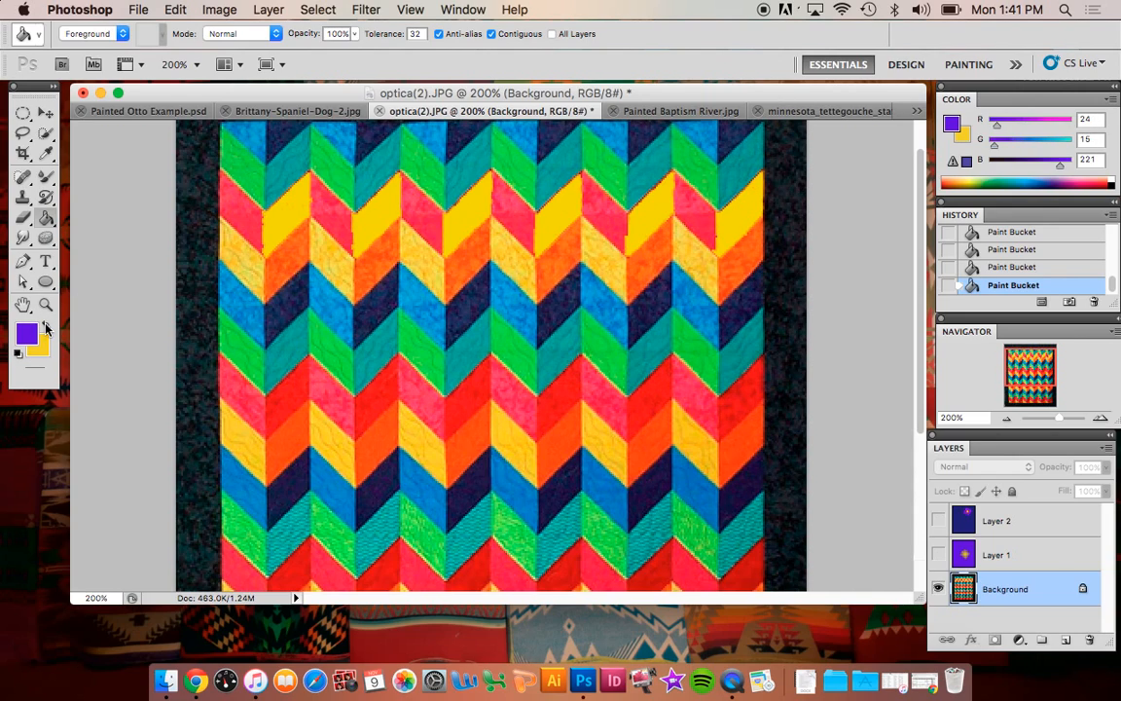
pyautogui.click(276, 249)
pyautogui.click(370, 255)
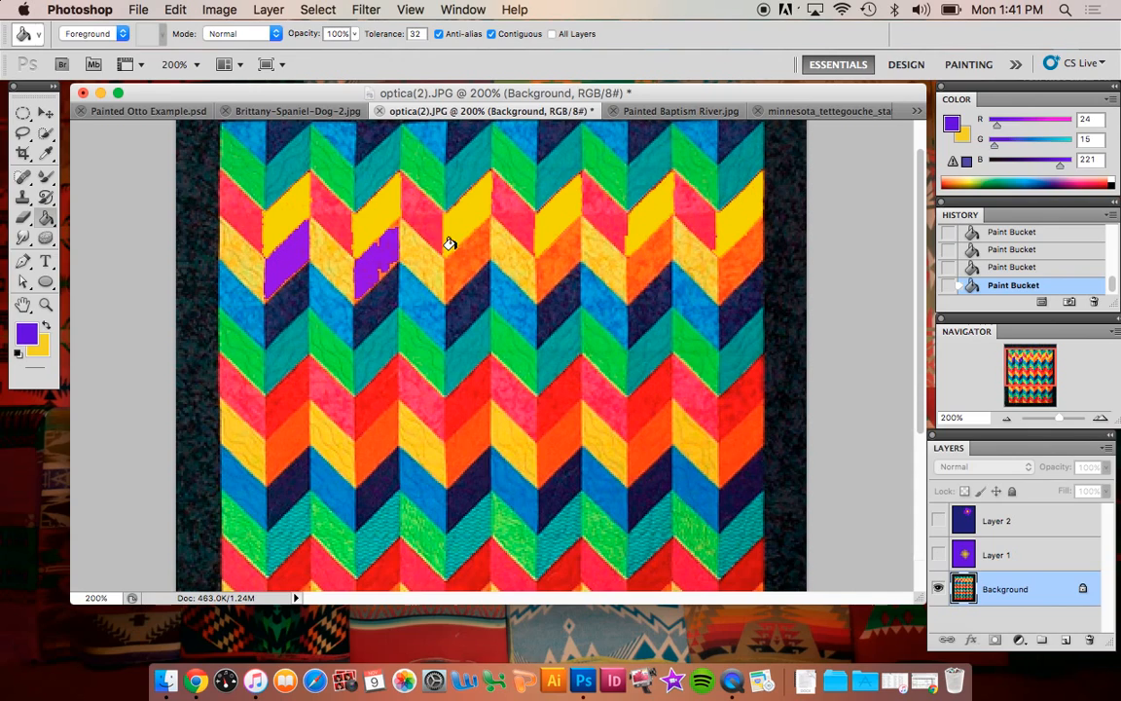
pyautogui.click(467, 257)
pyautogui.click(560, 249)
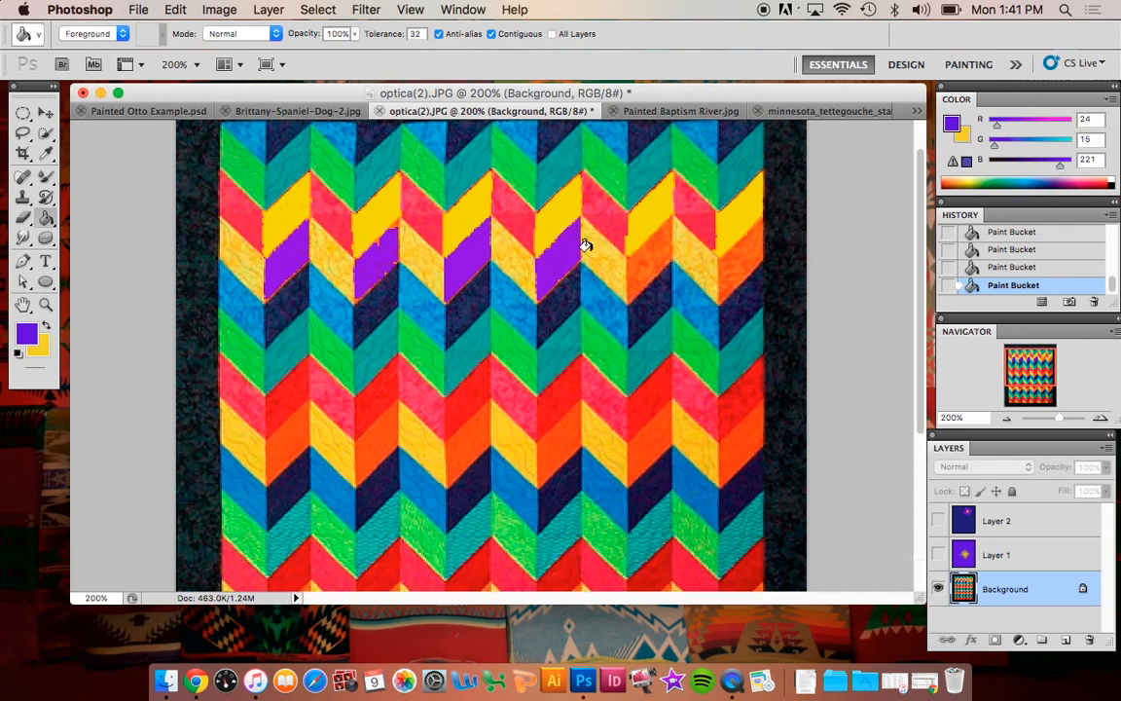
pyautogui.click(646, 247)
pyautogui.click(751, 248)
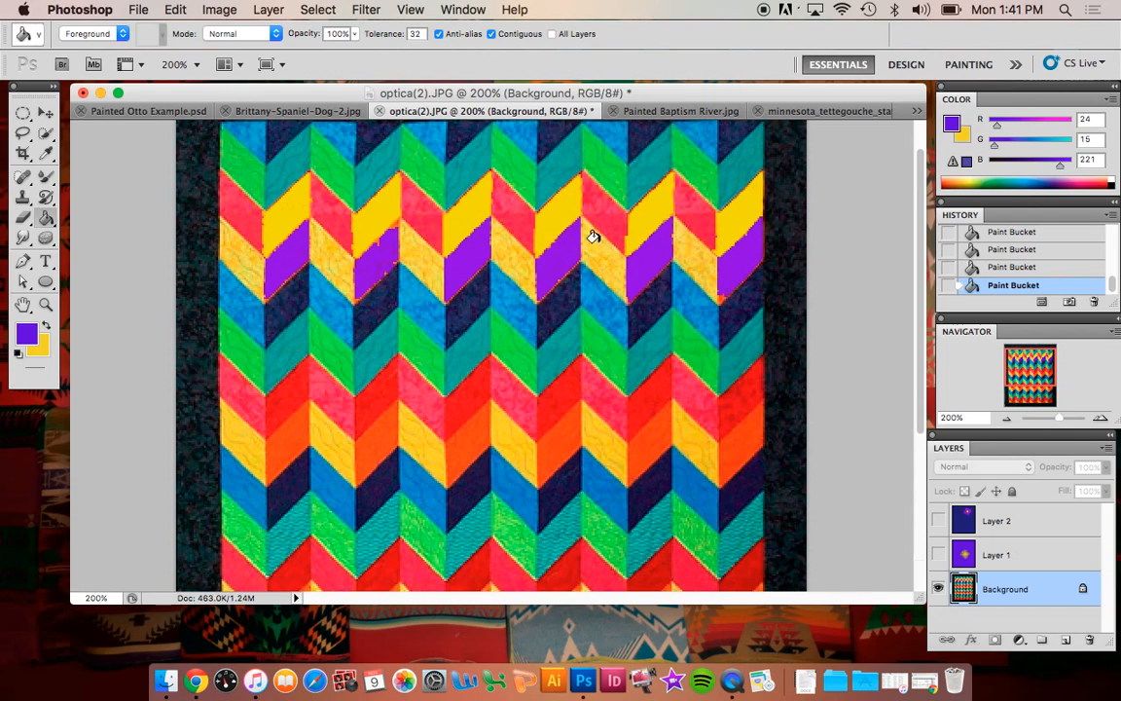
# In Painted Otto Example.psd, hide Layer 3, Layer 1 and Layer 2, and make the Brittany-Spaniel-Dog-2 photo layer active.
pyautogui.click(147, 109)
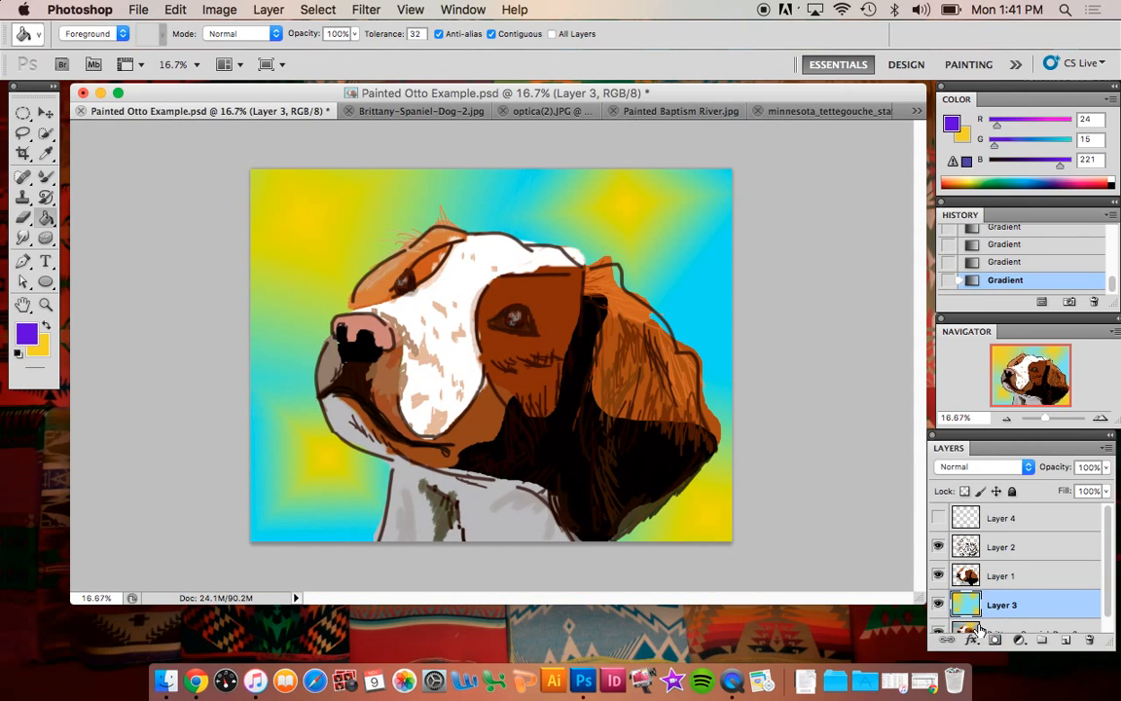
pyautogui.click(938, 605)
pyautogui.click(940, 575)
pyautogui.click(938, 546)
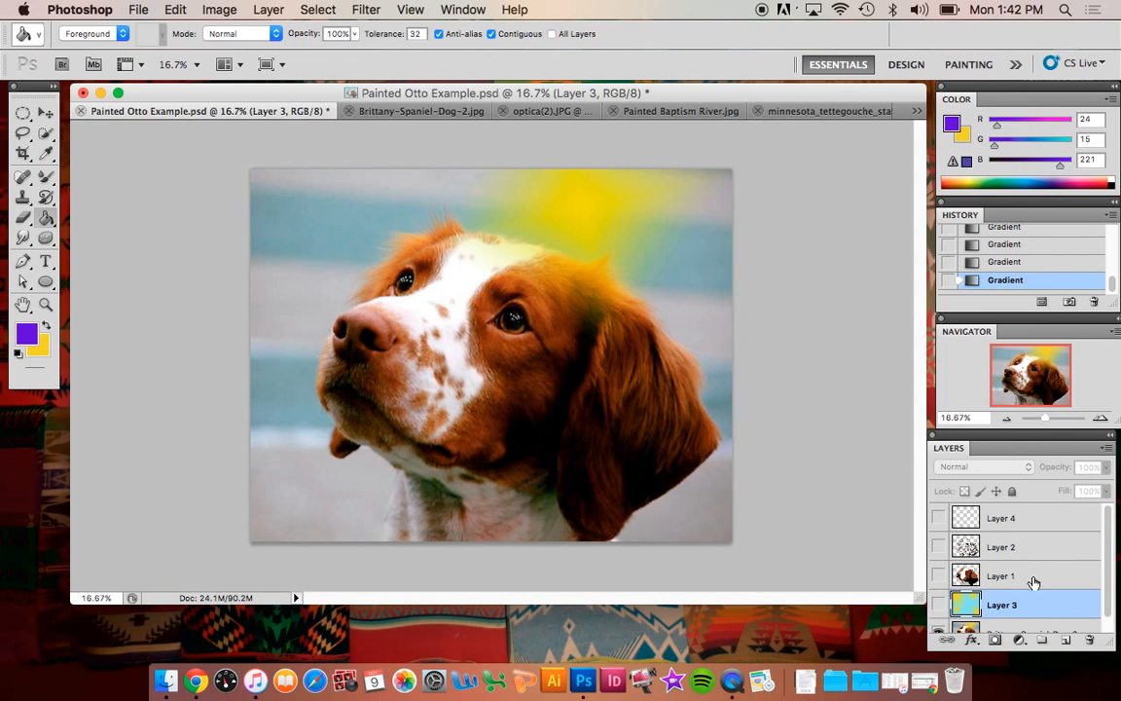
pyautogui.scroll(-1, 1034, 581)
pyautogui.click(973, 617)
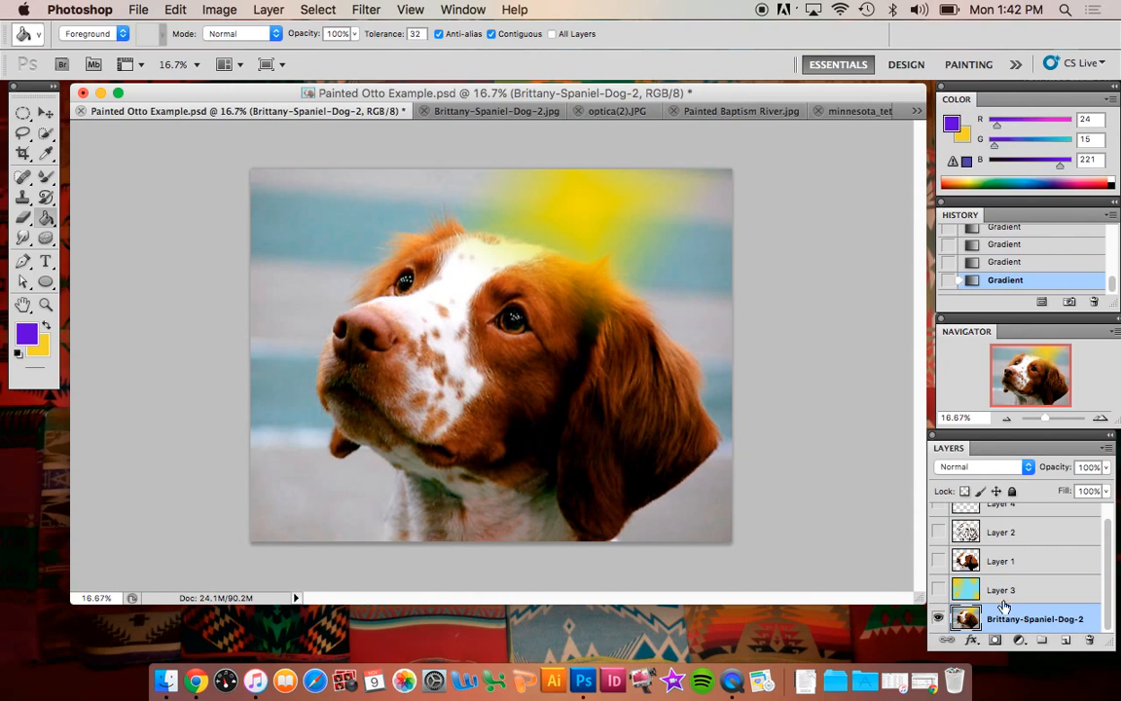
# Fill the white fur on the dog's forehead, nose bridge and muzzle with the purple foreground color.
pyautogui.click(452, 287)
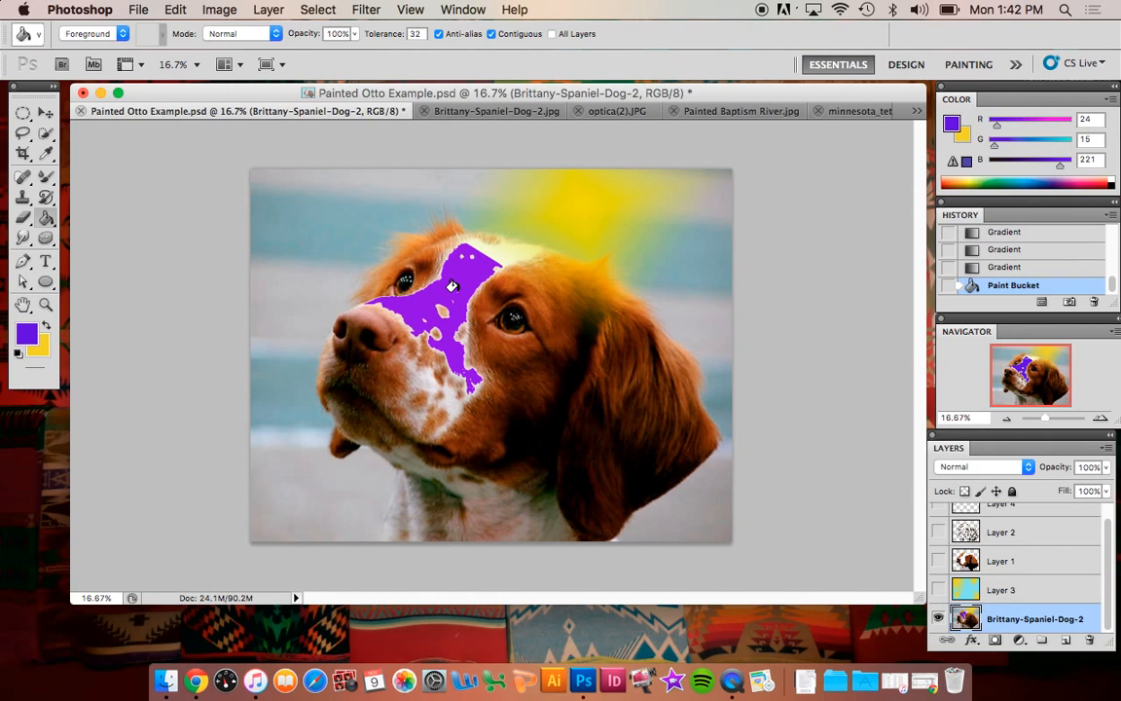
pyautogui.click(495, 245)
pyautogui.click(521, 242)
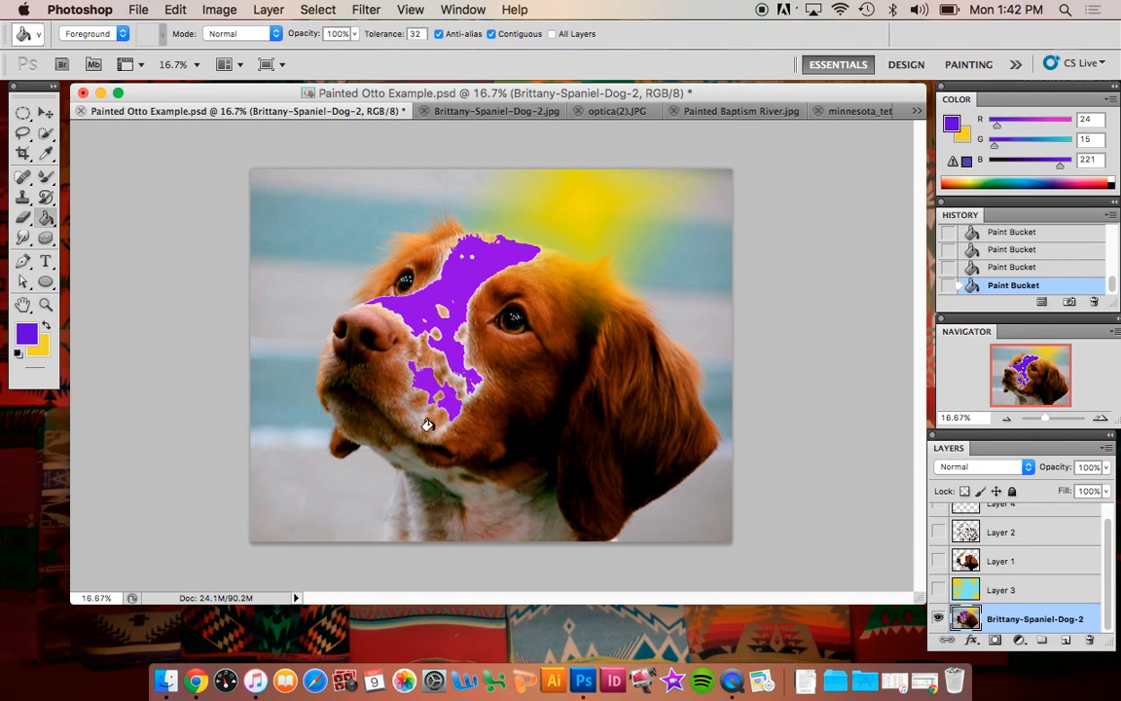
pyautogui.click(408, 405)
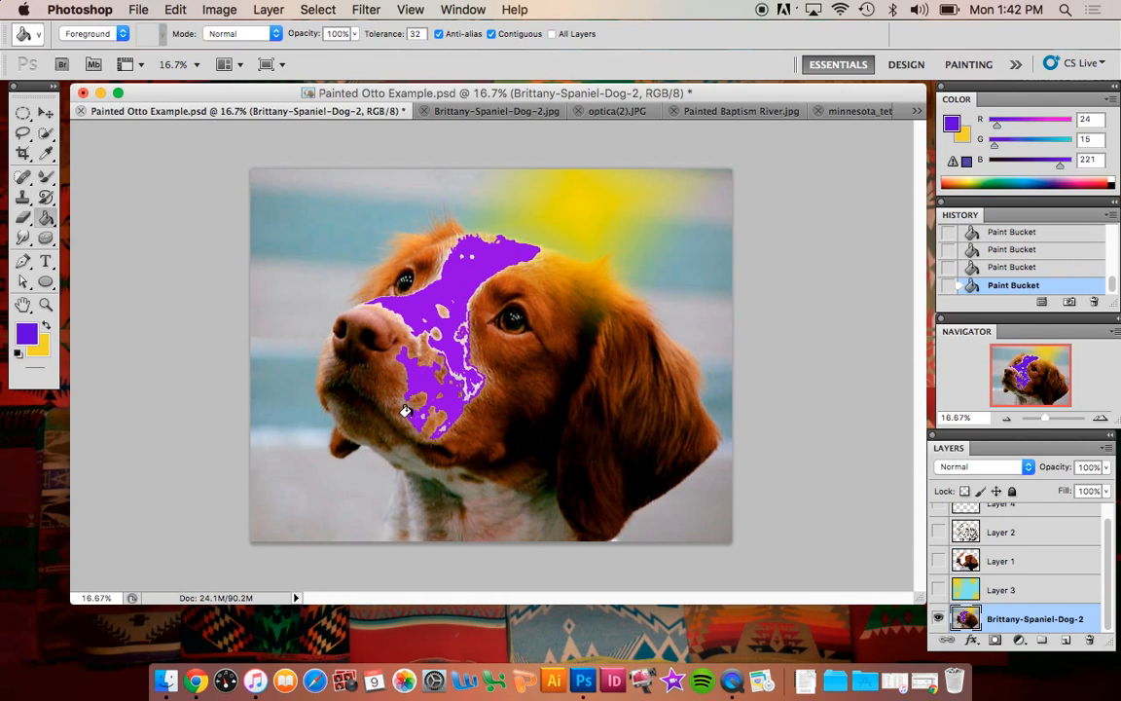
pyautogui.click(381, 305)
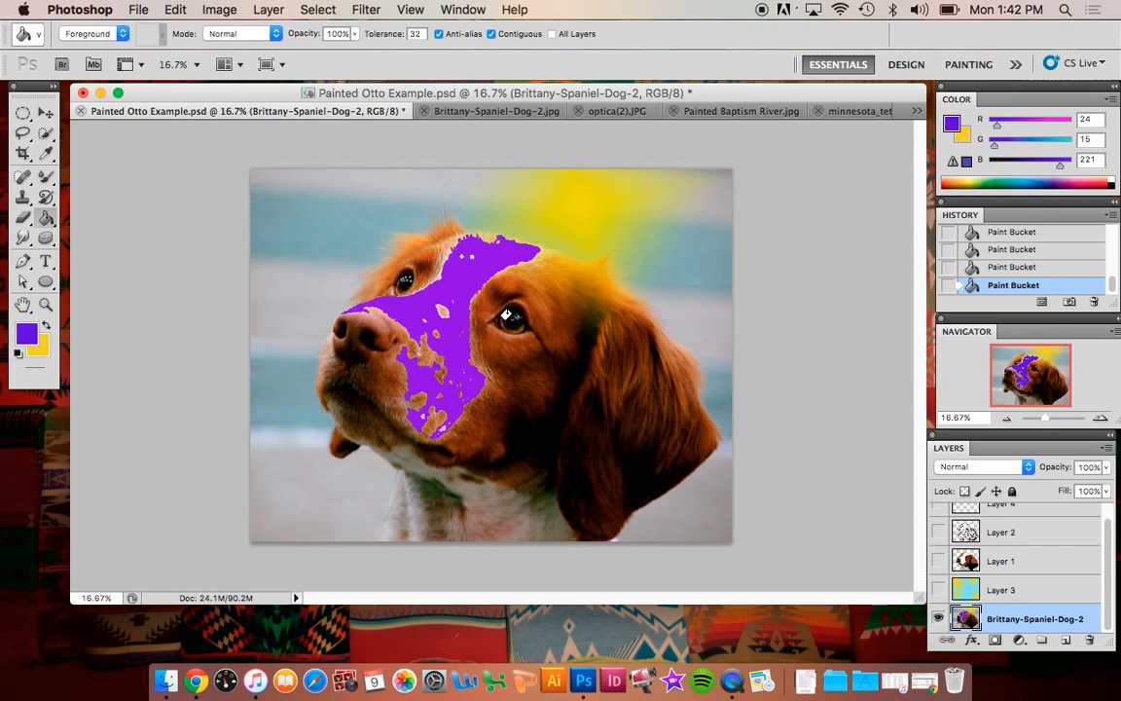